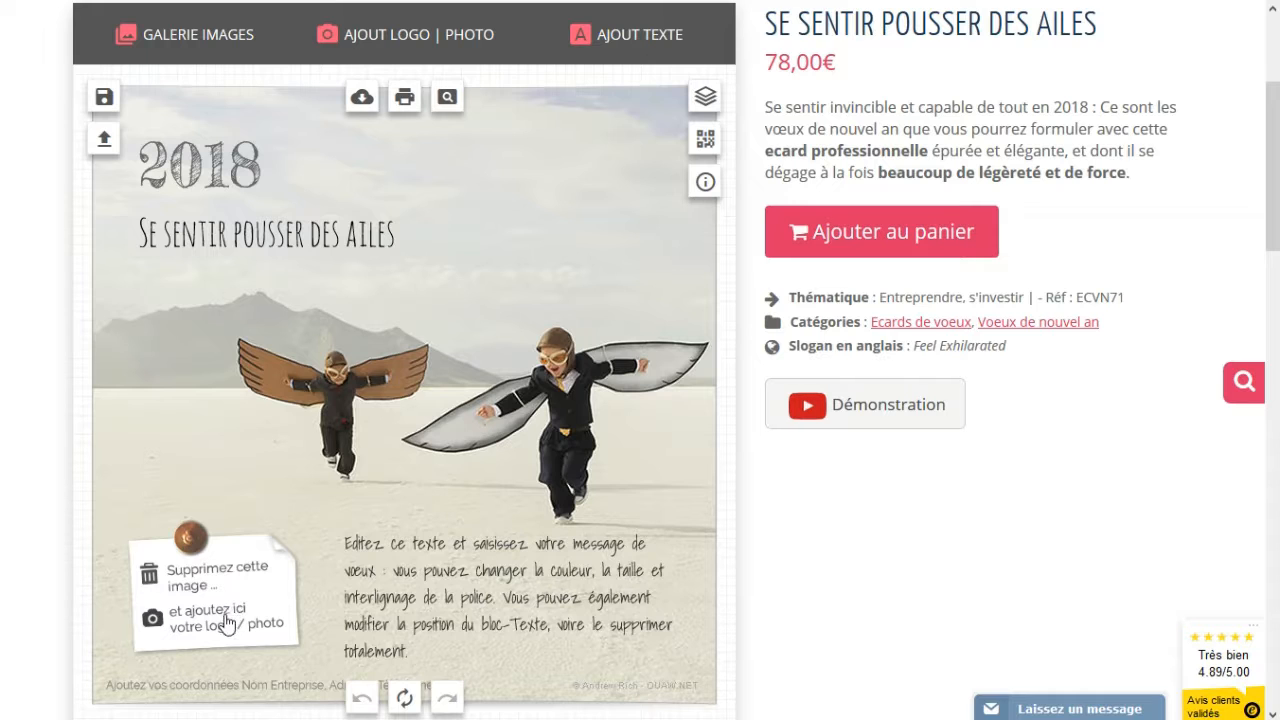
Move the placeholder image ("Supprimez cette image") off the white note and delete it.
{"action": "left_click_drag", "start_coordinate": [216, 620], "coordinate": [254, 472]}
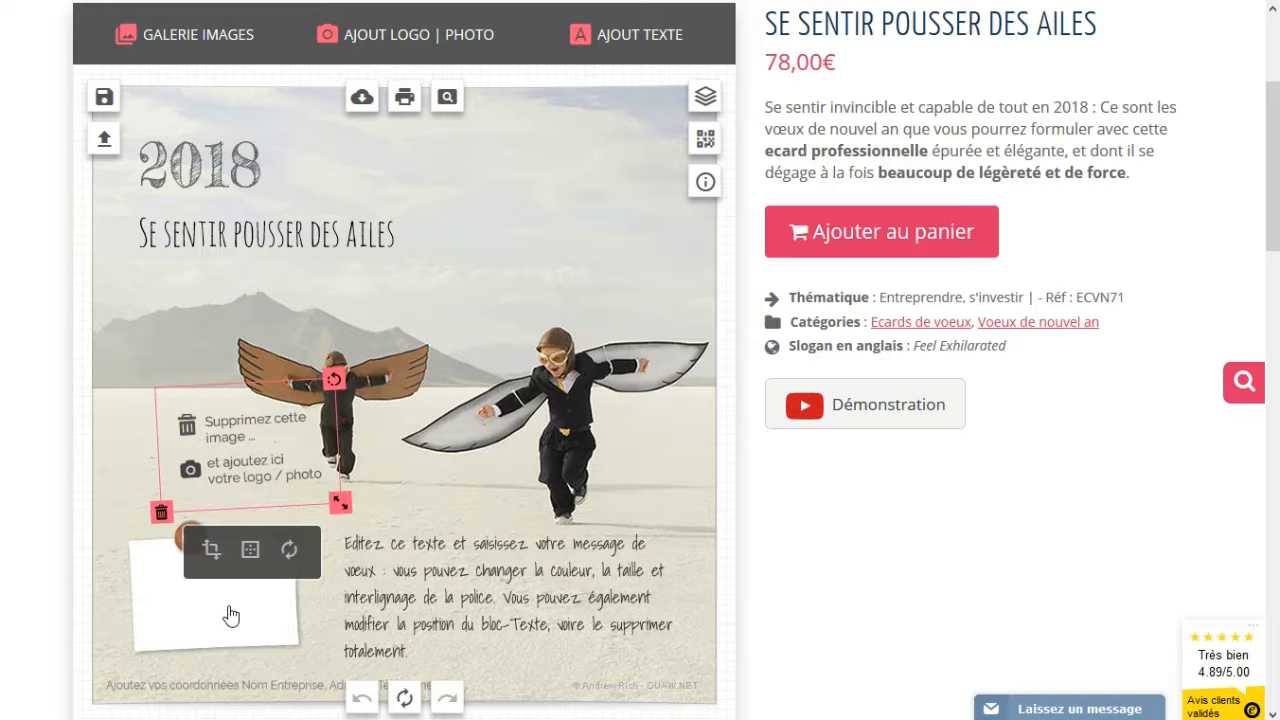
{"action": "left_click", "coordinate": [218, 606]}
{"action": "left_click", "coordinate": [271, 440]}
{"action": "left_click_drag", "start_coordinate": [233, 440], "coordinate": [265, 396]}
{"action": "left_click", "coordinate": [194, 469]}
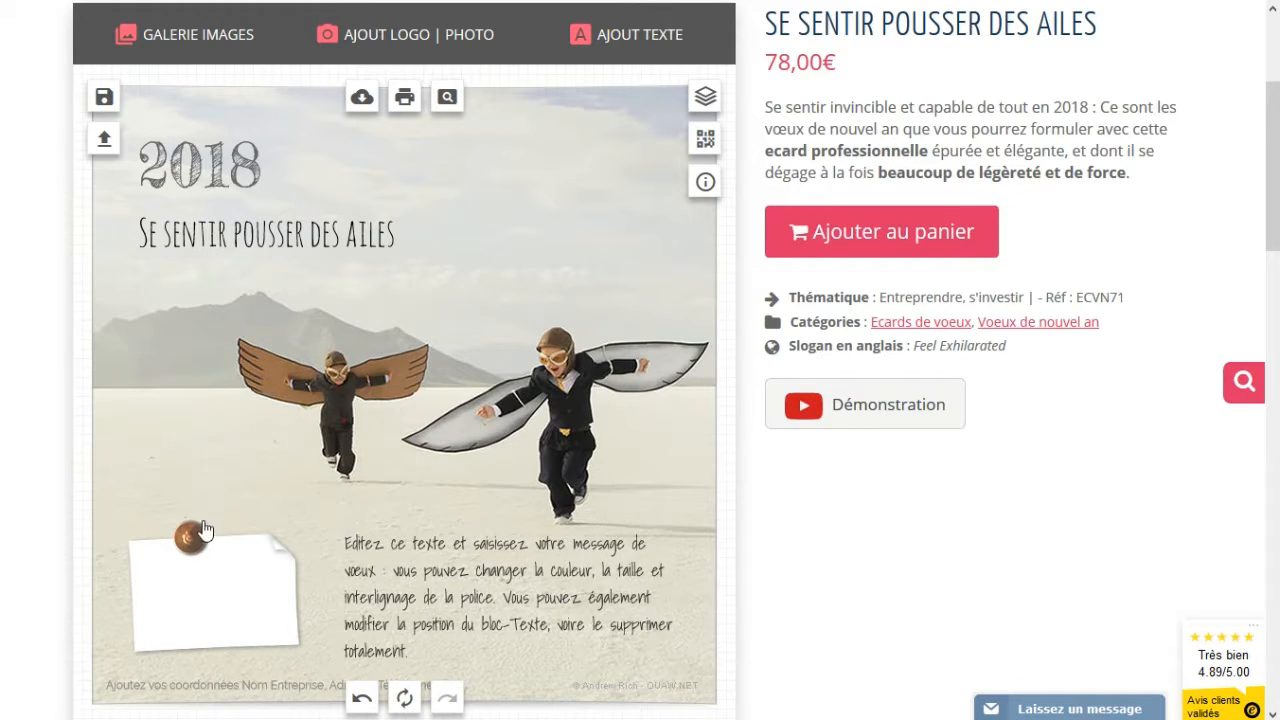
Delete the blank white note and the brown pushpin from the lower-left area of the card.
{"action": "left_click", "coordinate": [218, 604]}
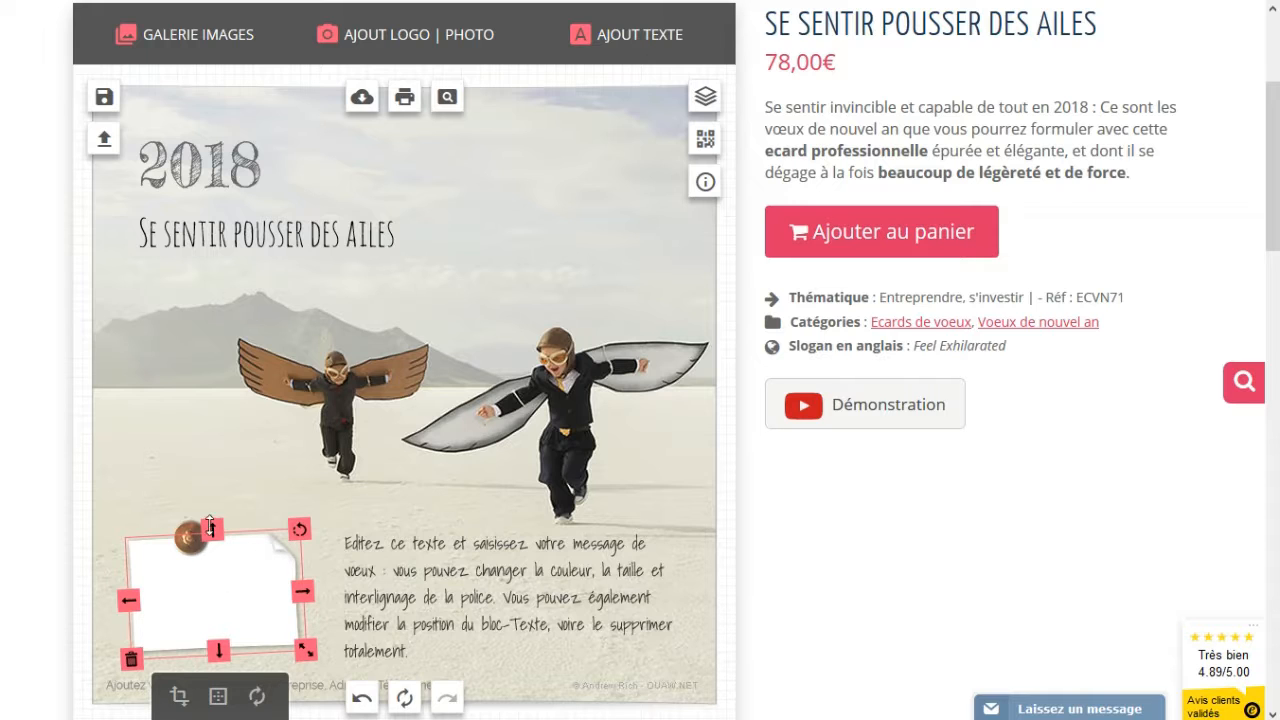
{"action": "mouse_move", "coordinate": [214, 532]}
{"action": "left_mouse_down"}
{"action": "mouse_move", "coordinate": [213, 517]}
{"action": "mouse_move", "coordinate": [215, 536]}
{"action": "left_mouse_up"}
{"action": "left_click_drag", "start_coordinate": [301, 530], "coordinate": [297, 526]}
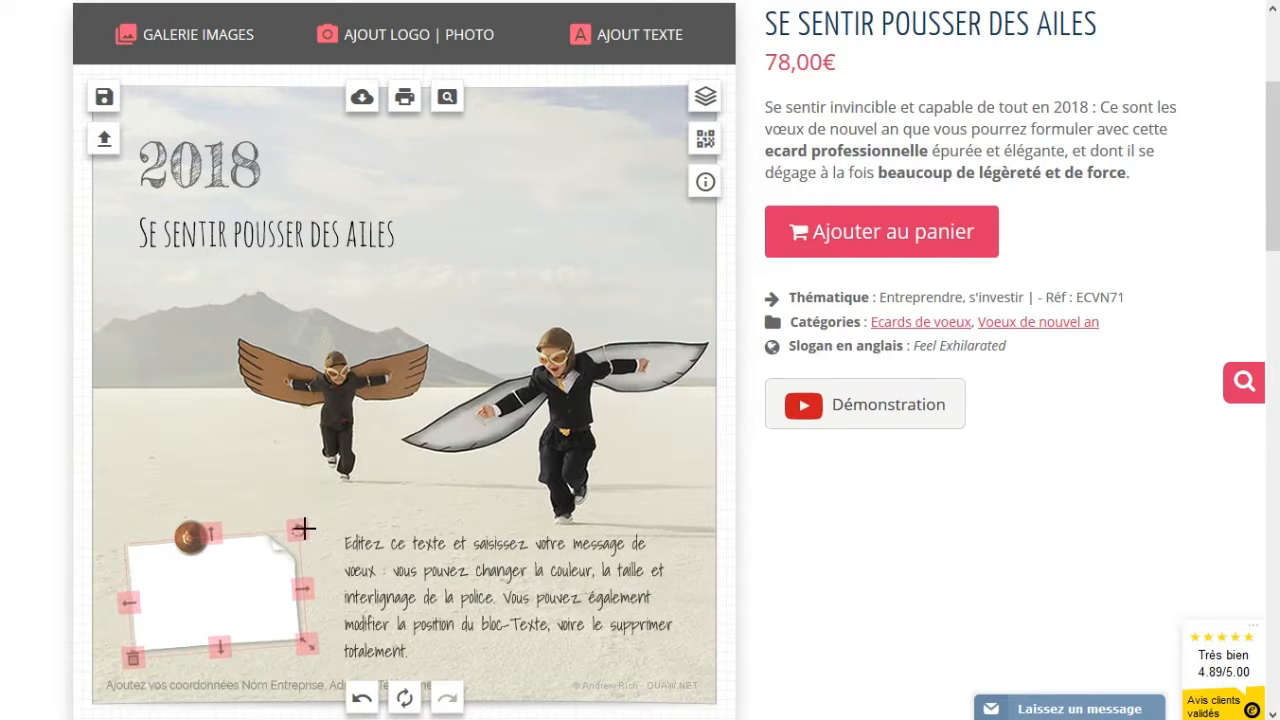
{"action": "left_click", "coordinate": [131, 657]}
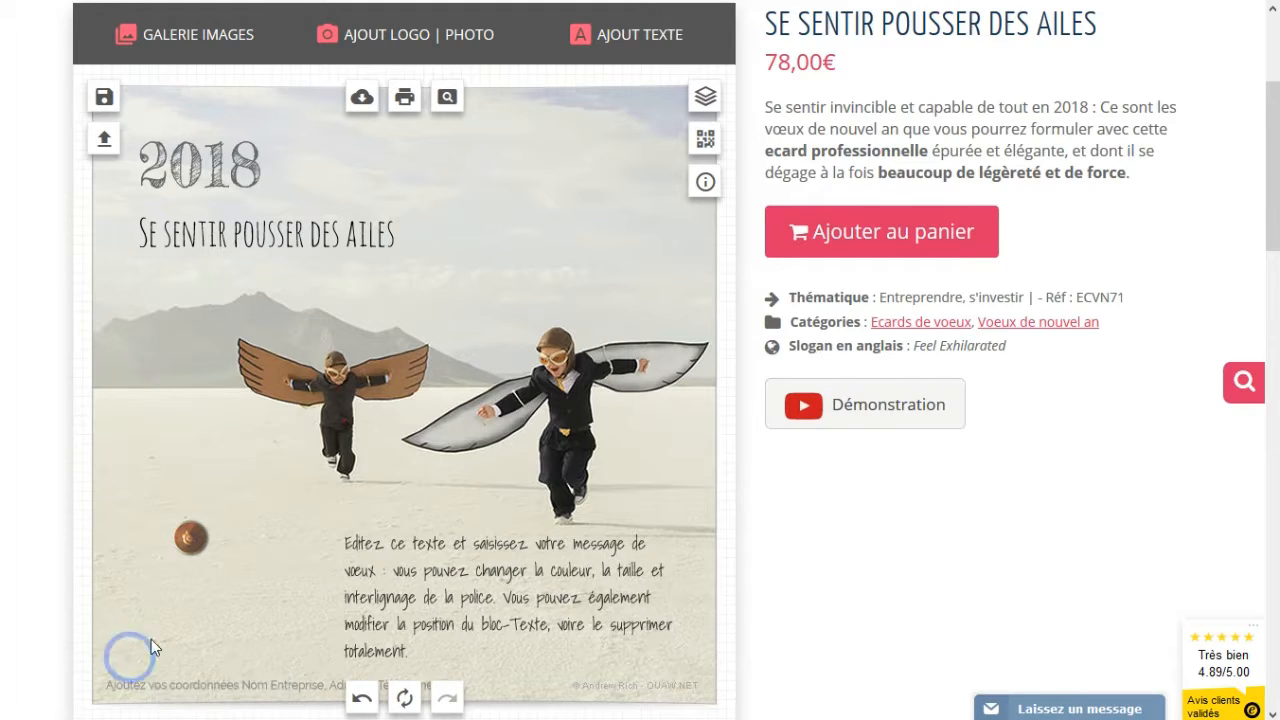
{"action": "left_click", "coordinate": [196, 552]}
{"action": "left_click", "coordinate": [173, 558]}
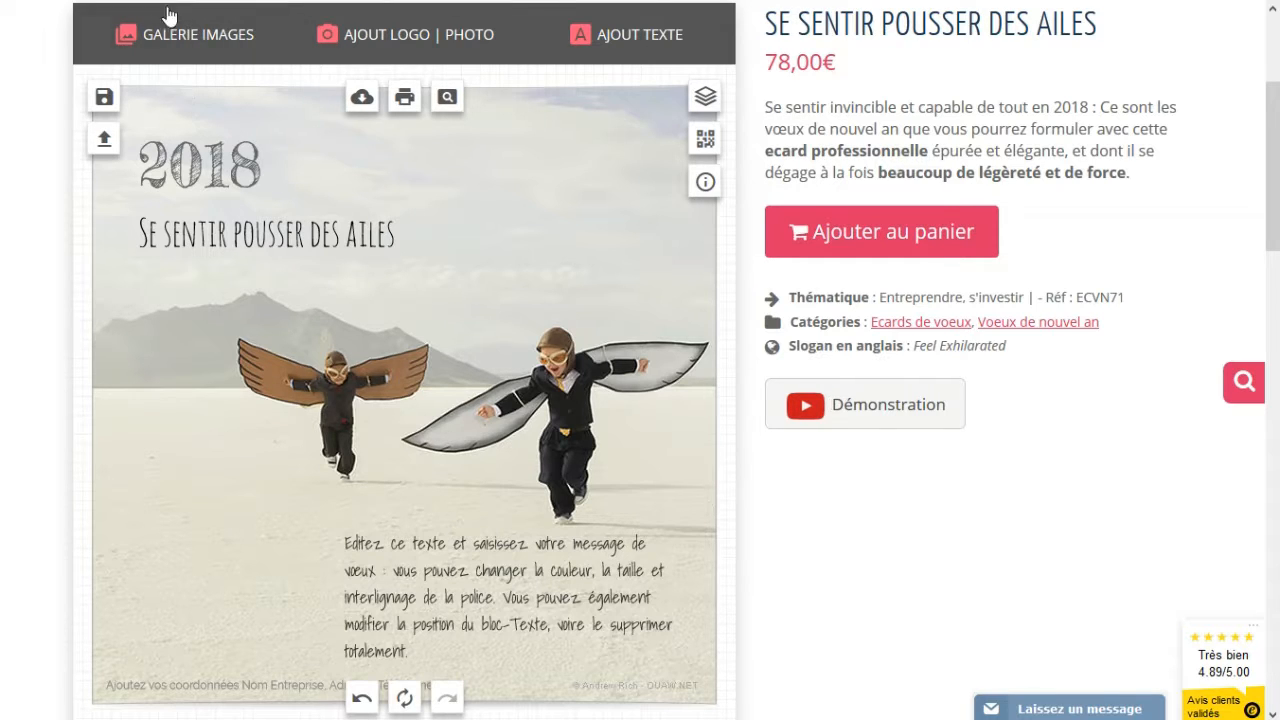
Add the "Votre LOGO" image to the card from the uploaded logos and photos.
{"action": "left_click", "coordinate": [200, 38]}
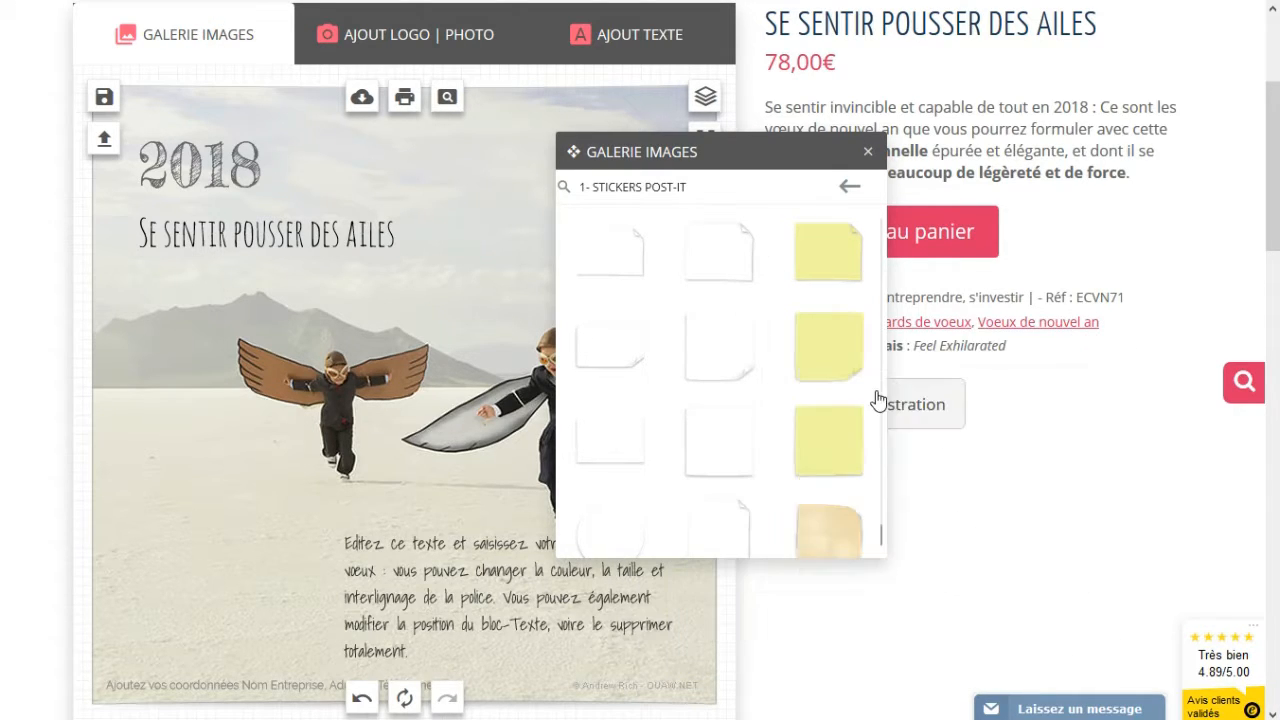
{"action": "left_click", "coordinate": [867, 153]}
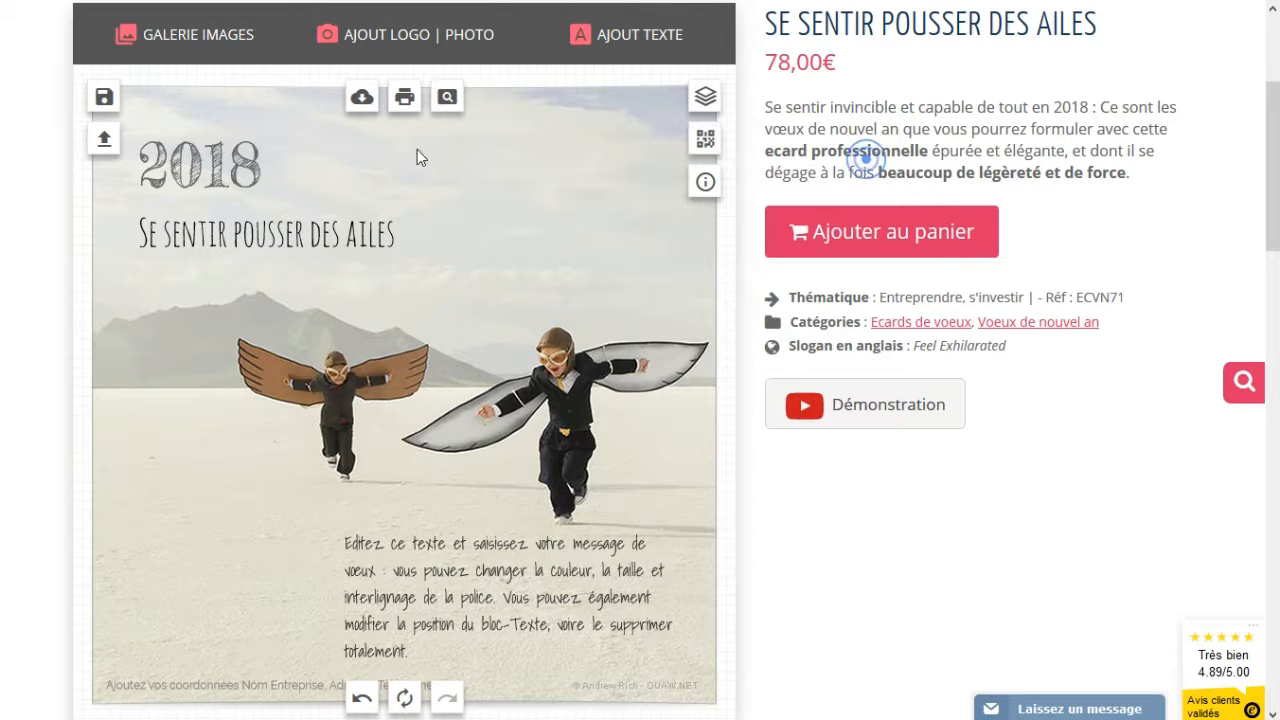
{"action": "left_click", "coordinate": [414, 48]}
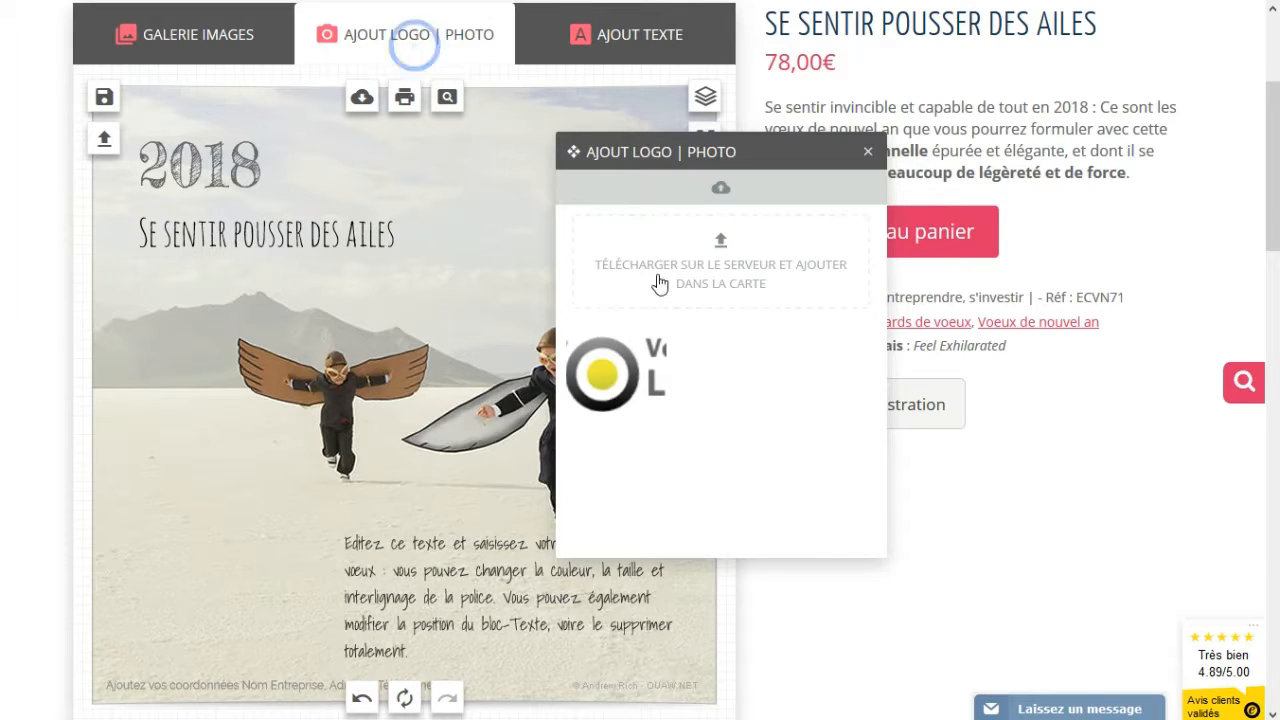
{"action": "left_click", "coordinate": [604, 374]}
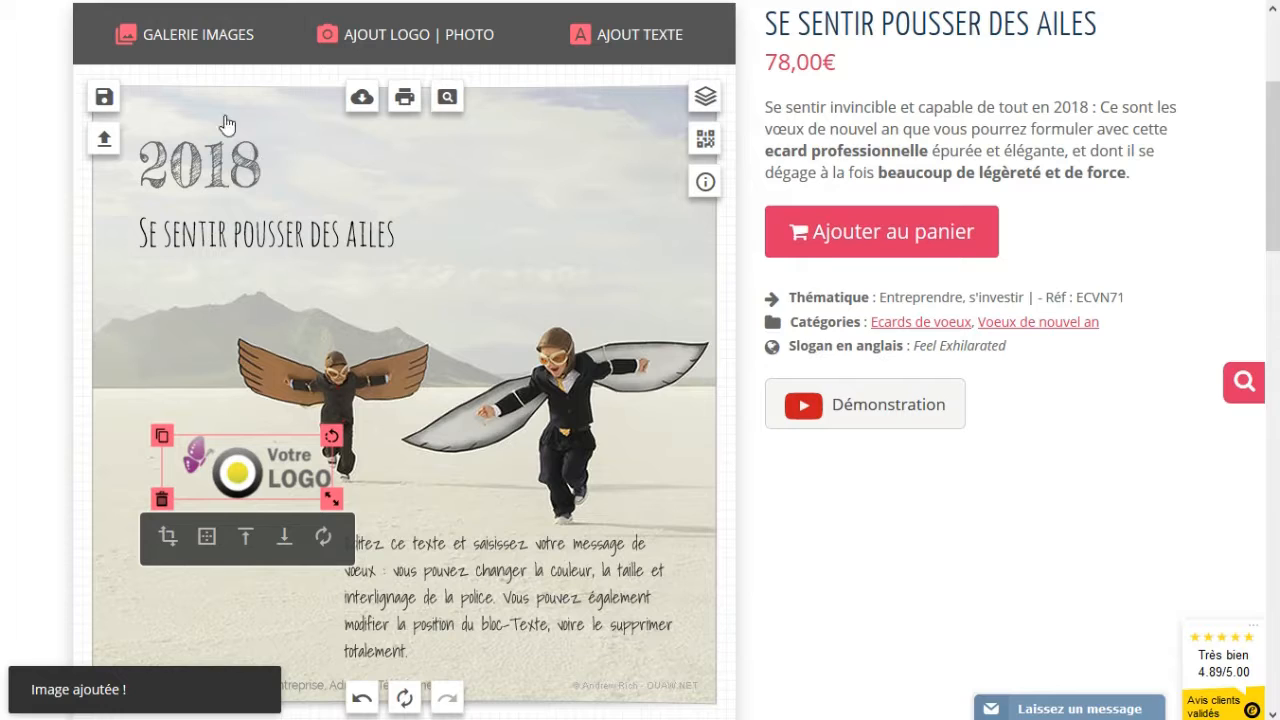
Insert the white rectangular sticker 07-sticker-rect-bl, shrink it slightly and place it in the card's lower-left corner.
{"action": "left_click", "coordinate": [184, 42]}
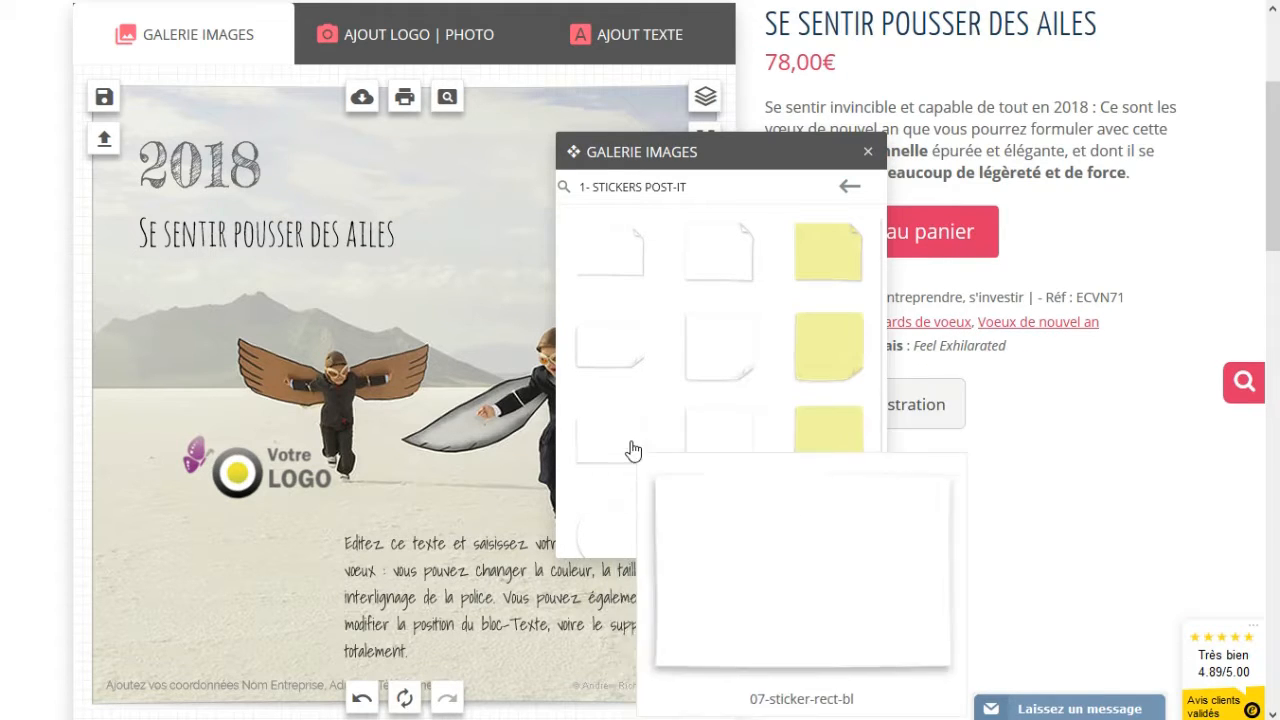
{"action": "left_click", "coordinate": [606, 455]}
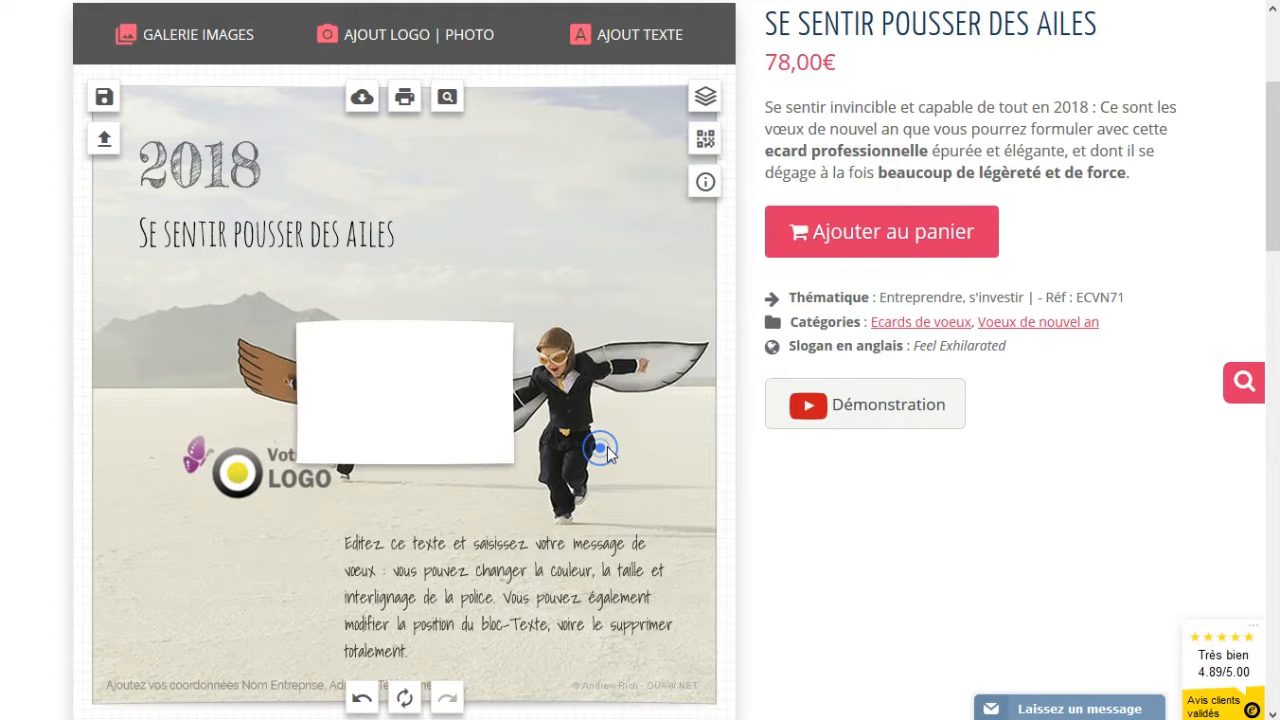
{"action": "left_click_drag", "start_coordinate": [392, 382], "coordinate": [510, 321]}
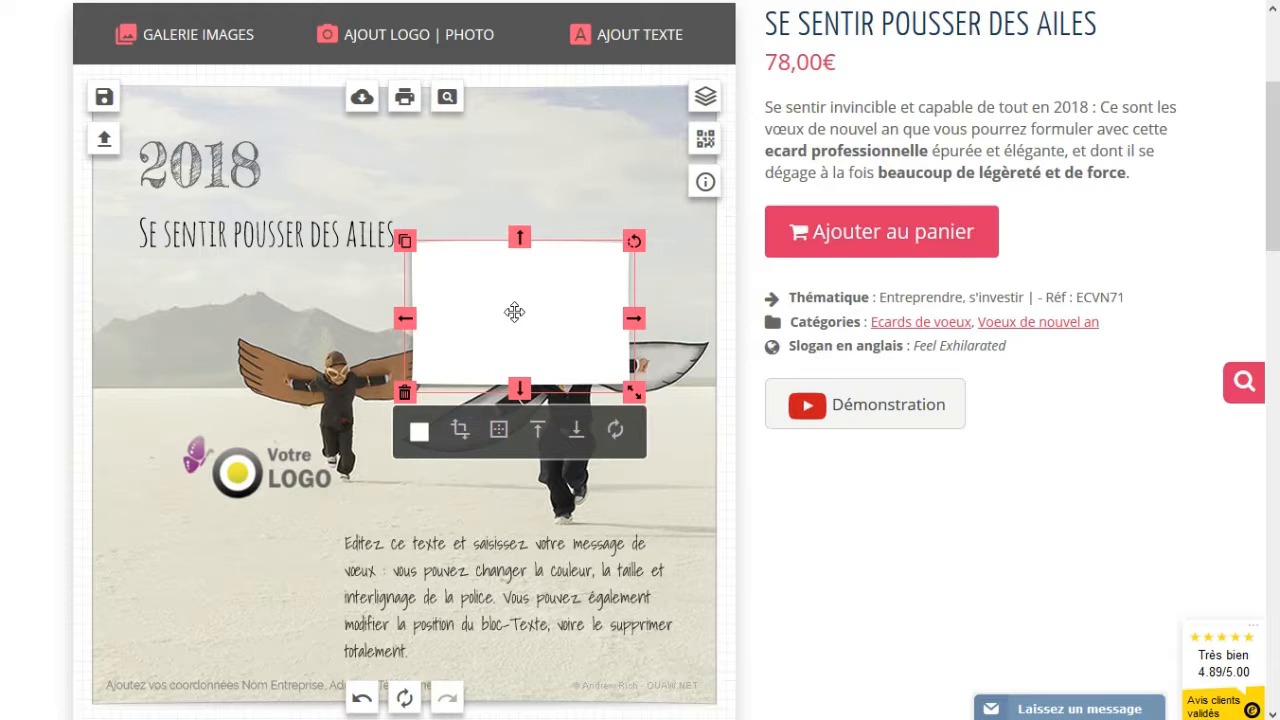
{"action": "left_click_drag", "start_coordinate": [514, 312], "coordinate": [220, 585]}
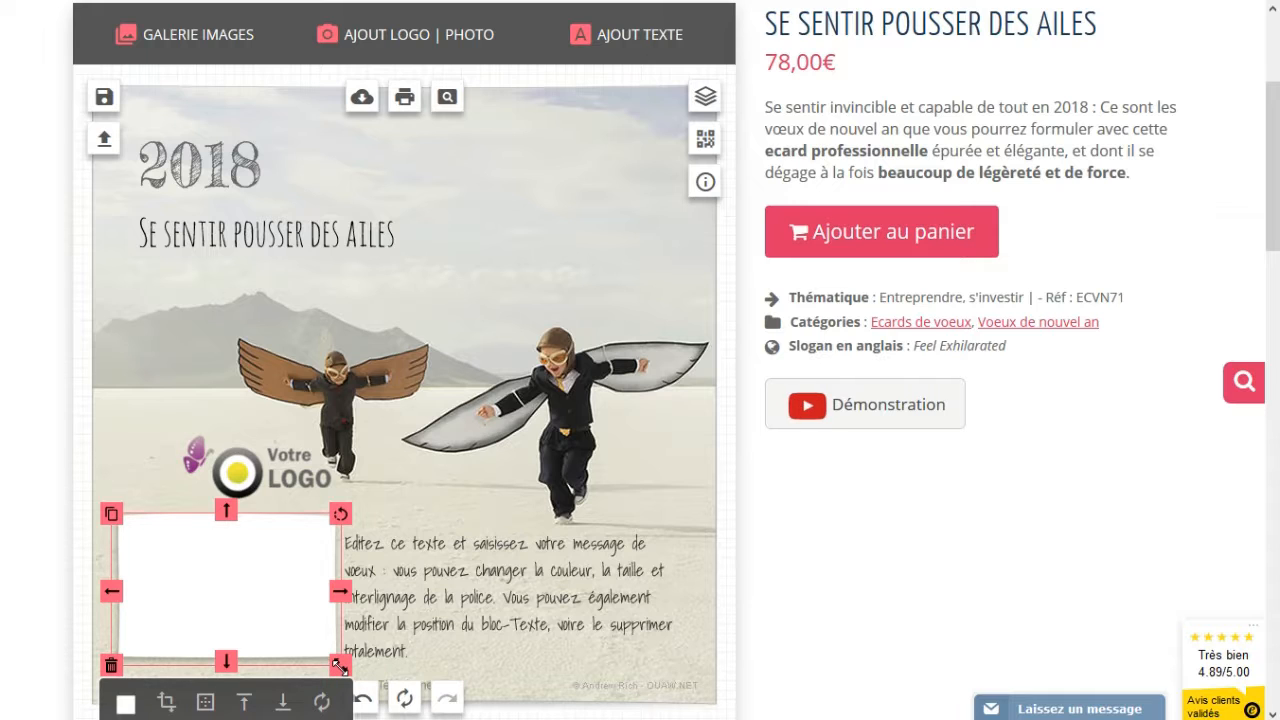
{"action": "left_click_drag", "start_coordinate": [340, 666], "coordinate": [319, 644]}
{"action": "left_click_drag", "start_coordinate": [222, 574], "coordinate": [207, 585]}
Send the white sticker behind the logo and centre the logo on it.
{"action": "left_click", "coordinate": [206, 459]}
{"action": "left_click_drag", "start_coordinate": [241, 463], "coordinate": [217, 510]}
{"action": "left_click", "coordinate": [214, 634]}
{"action": "scroll", "coordinate": [380, 618], "scroll_direction": "down", "scroll_amount": 1}
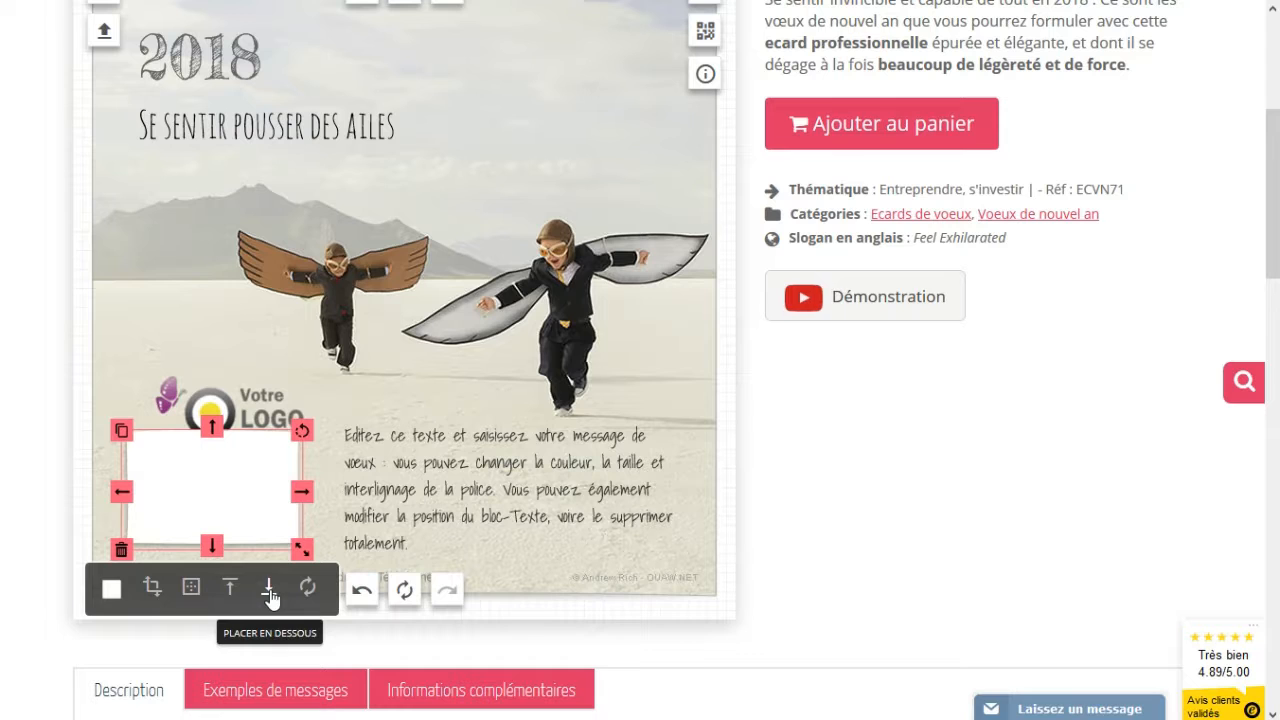
{"action": "left_click", "coordinate": [240, 503]}
{"action": "left_click", "coordinate": [216, 399]}
{"action": "mouse_move", "coordinate": [216, 396]}
{"action": "left_mouse_down"}
{"action": "mouse_move", "coordinate": [193, 468]}
{"action": "mouse_move", "coordinate": [204, 474]}
{"action": "left_mouse_up"}
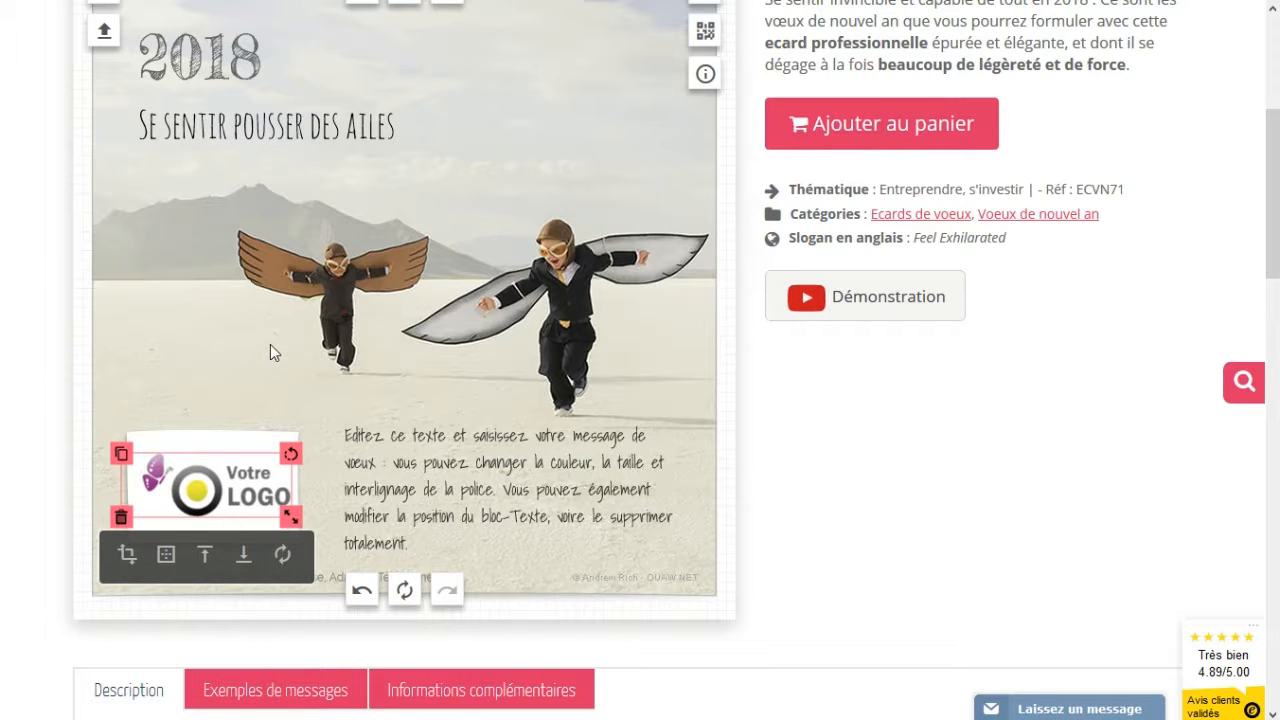
Insert a brown pushpin from the Punaises gallery category and place it on the white sticker's top edge.
{"action": "scroll", "coordinate": [270, 344], "scroll_direction": "up", "scroll_amount": 1}
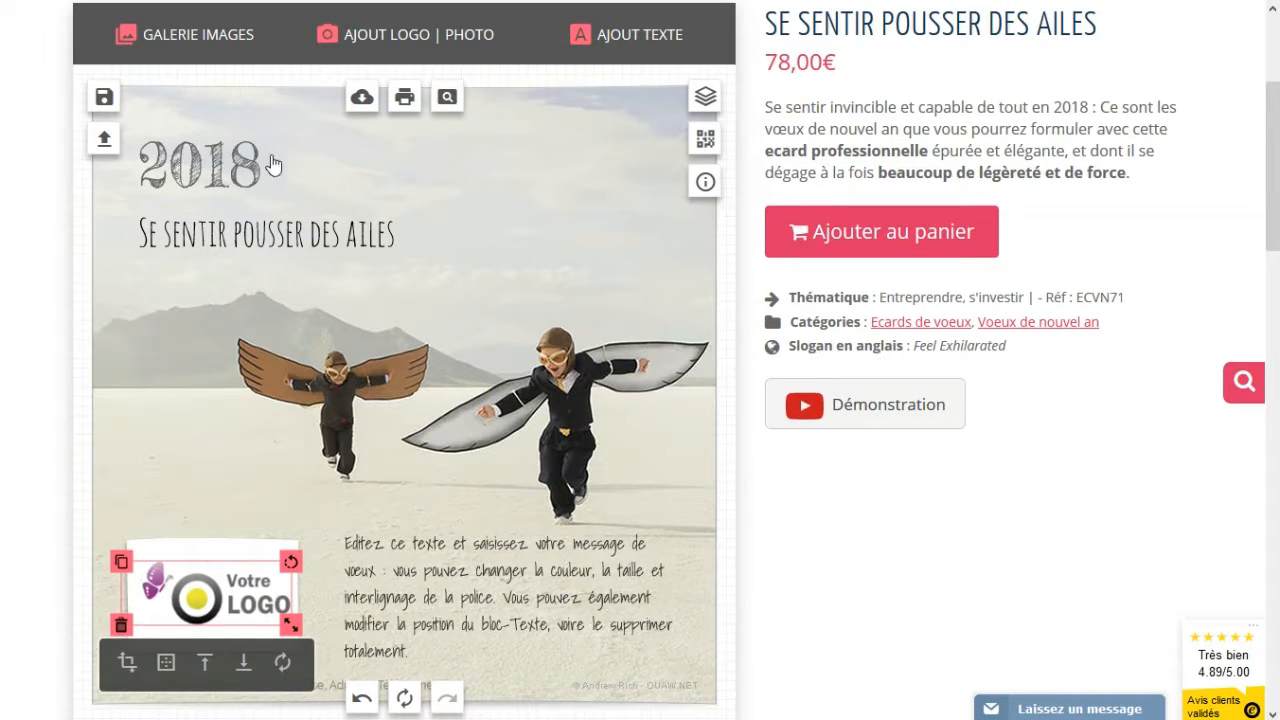
{"action": "left_click", "coordinate": [173, 38]}
{"action": "left_click", "coordinate": [845, 189]}
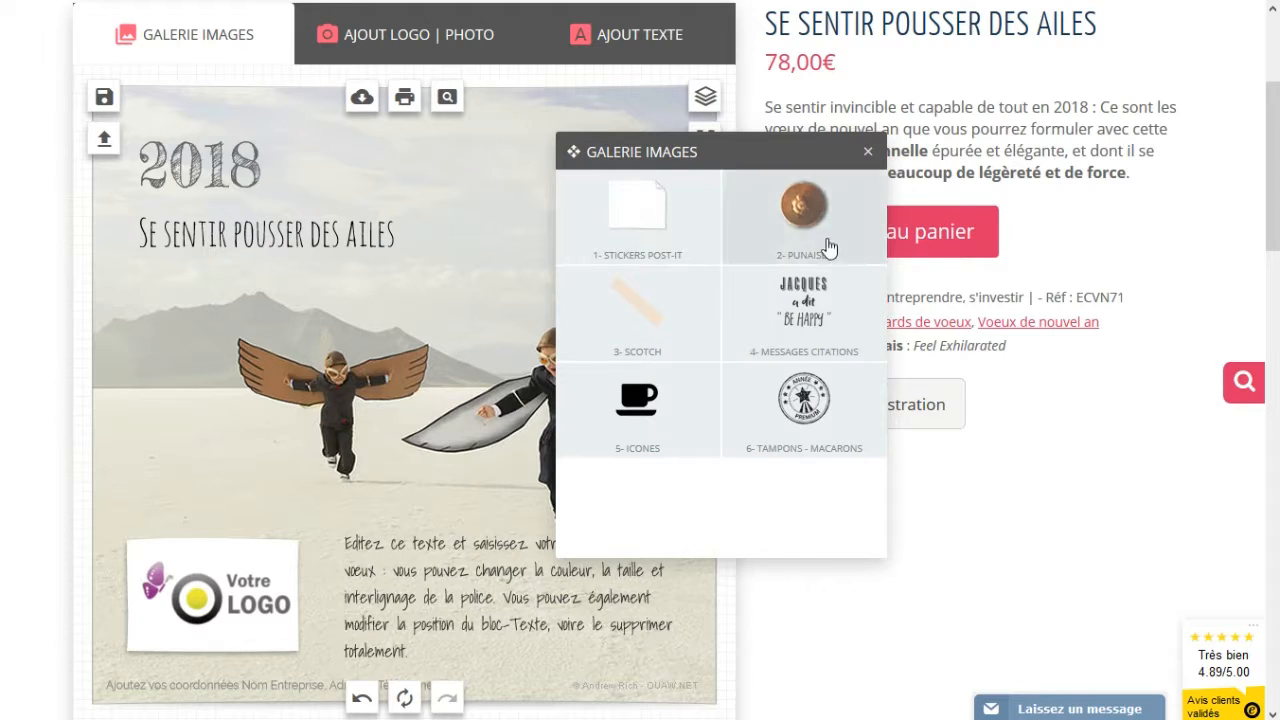
{"action": "left_click", "coordinate": [806, 218]}
{"action": "scroll", "coordinate": [814, 423], "scroll_direction": "down", "scroll_amount": 3}
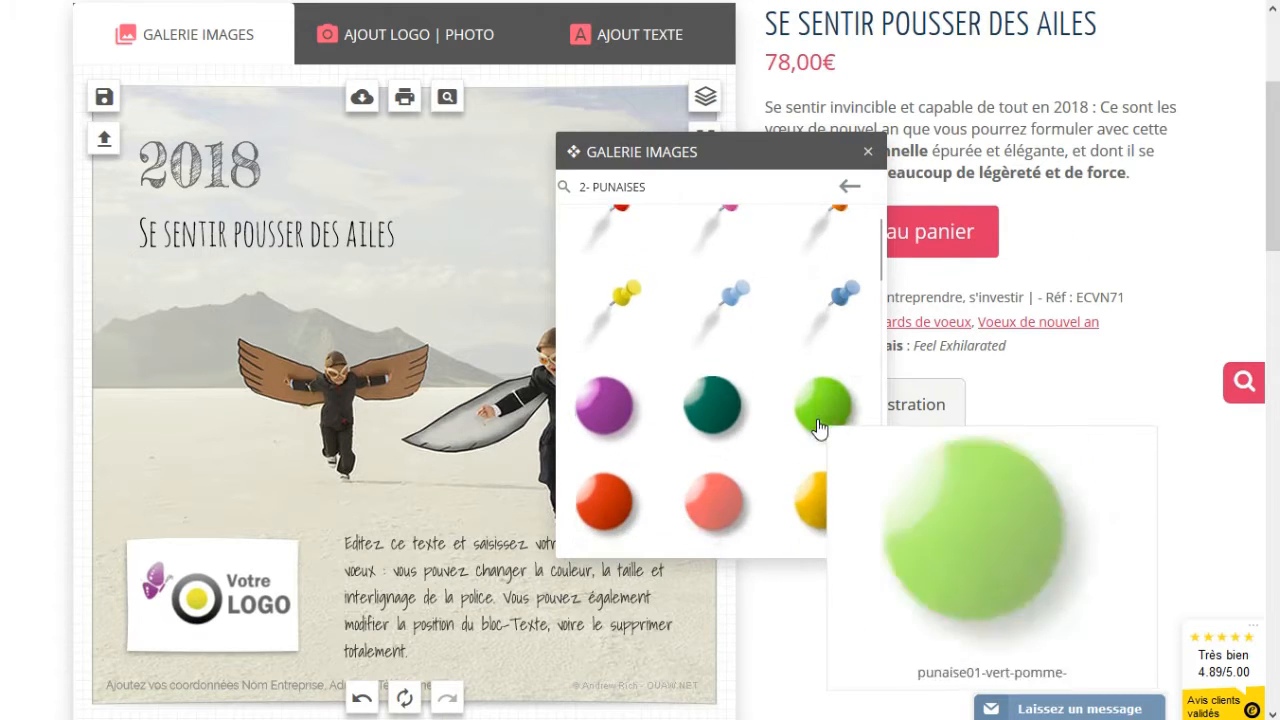
{"action": "left_click", "coordinate": [826, 515]}
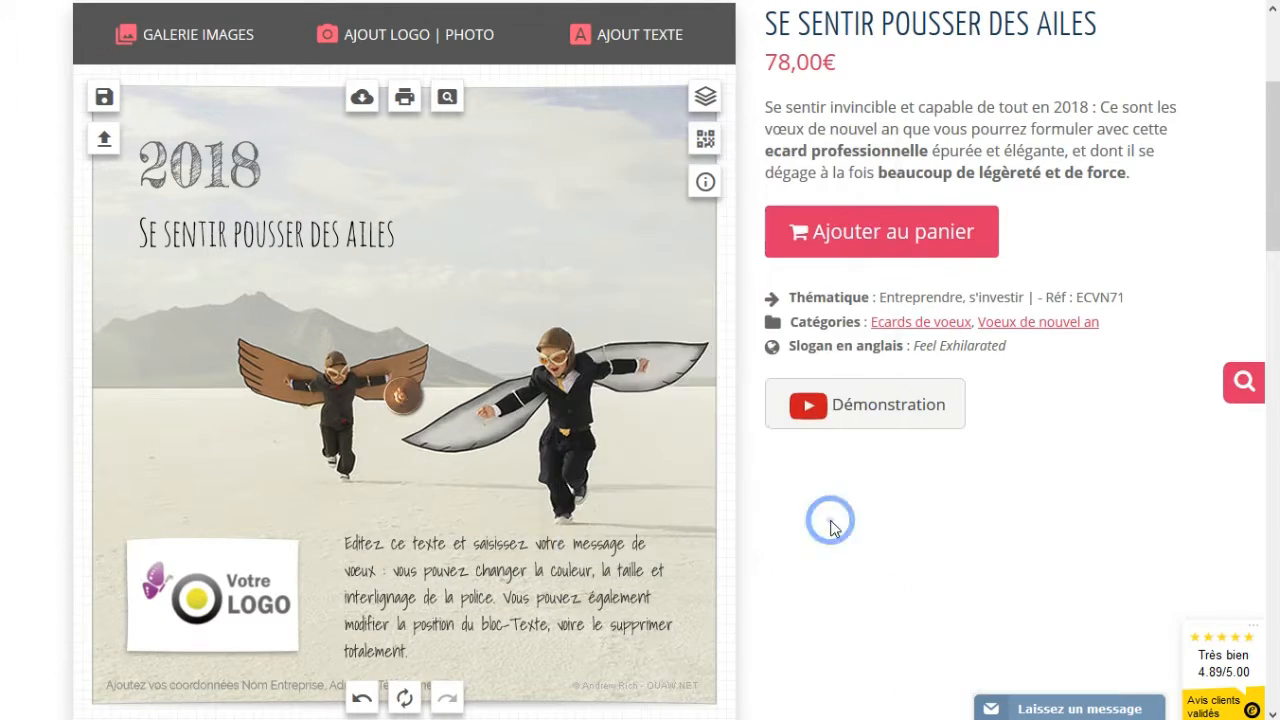
{"action": "left_click", "coordinate": [404, 400]}
{"action": "left_click_drag", "start_coordinate": [404, 400], "coordinate": [185, 540]}
{"action": "left_click", "coordinate": [236, 505]}
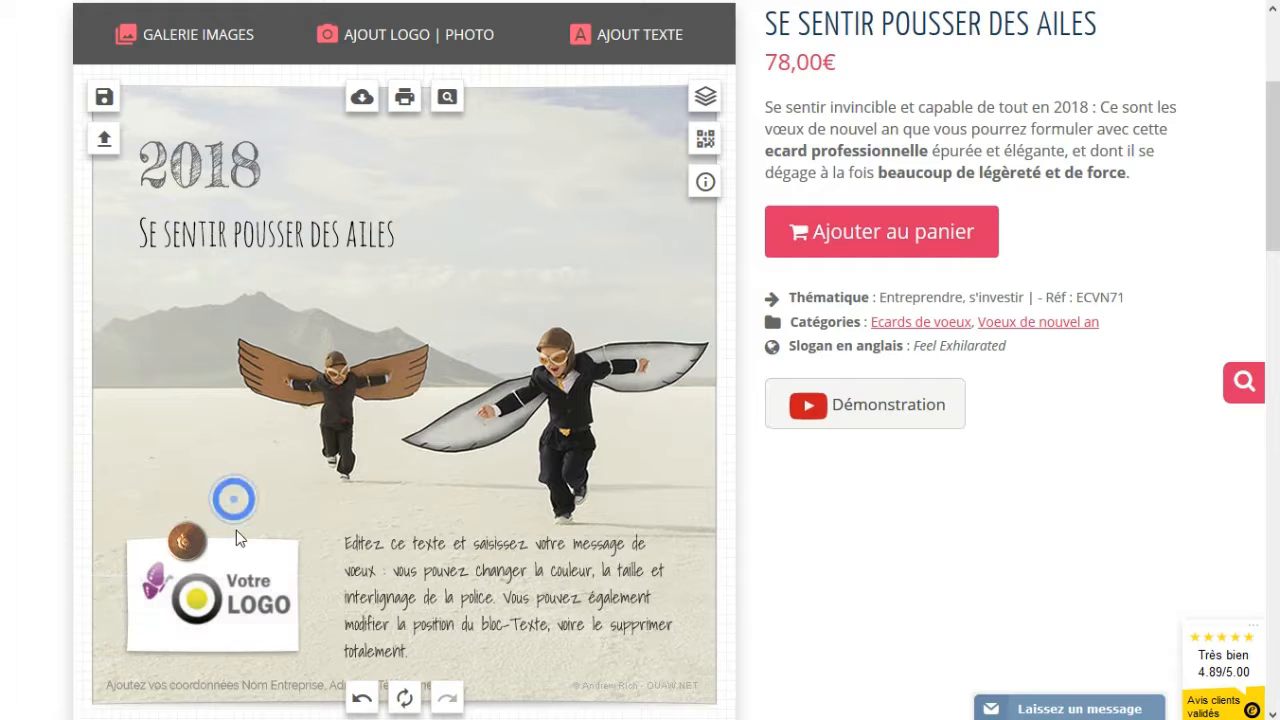
Replace the brown pushpin with a round light blue one on the white sticker's top edge.
{"action": "scroll", "coordinate": [193, 521], "scroll_direction": "up", "scroll_amount": 1}
{"action": "scroll", "coordinate": [193, 521], "scroll_direction": "down", "scroll_amount": 1}
{"action": "left_click", "coordinate": [186, 541]}
{"action": "left_click", "coordinate": [166, 566]}
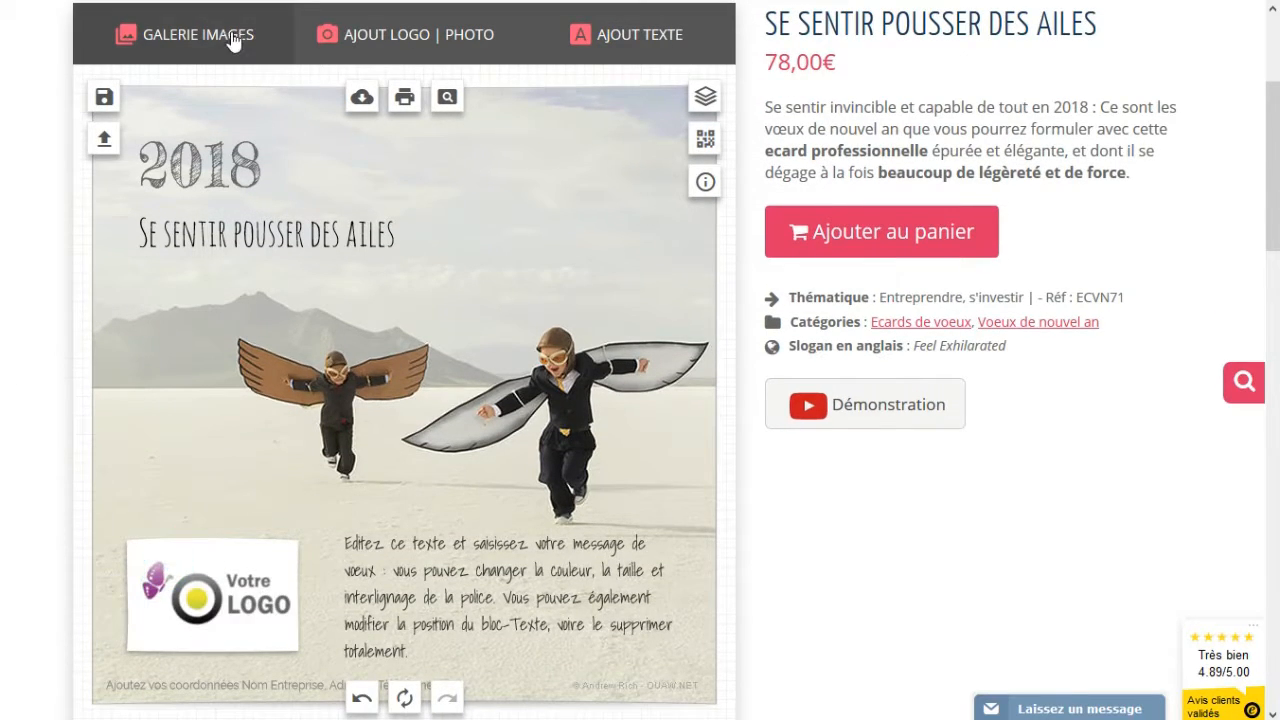
{"action": "left_click", "coordinate": [208, 38]}
{"action": "scroll", "coordinate": [735, 462], "scroll_direction": "down", "scroll_amount": 3}
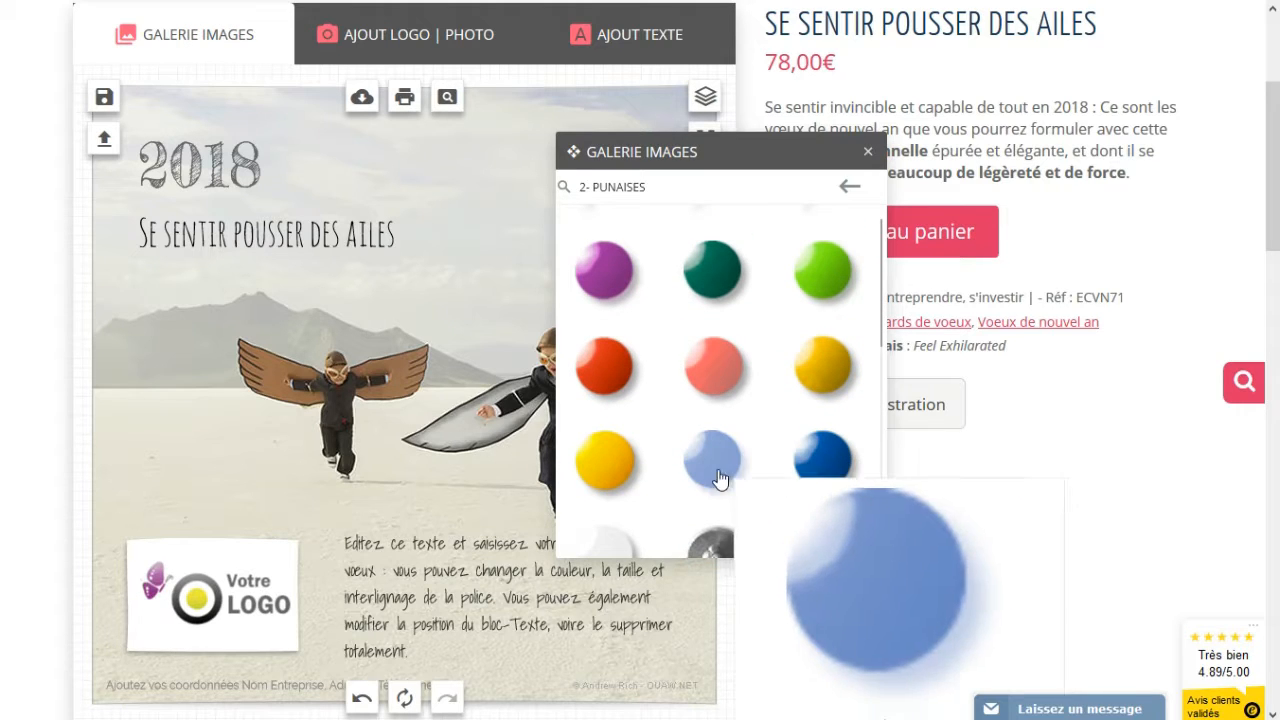
{"action": "left_click", "coordinate": [714, 459]}
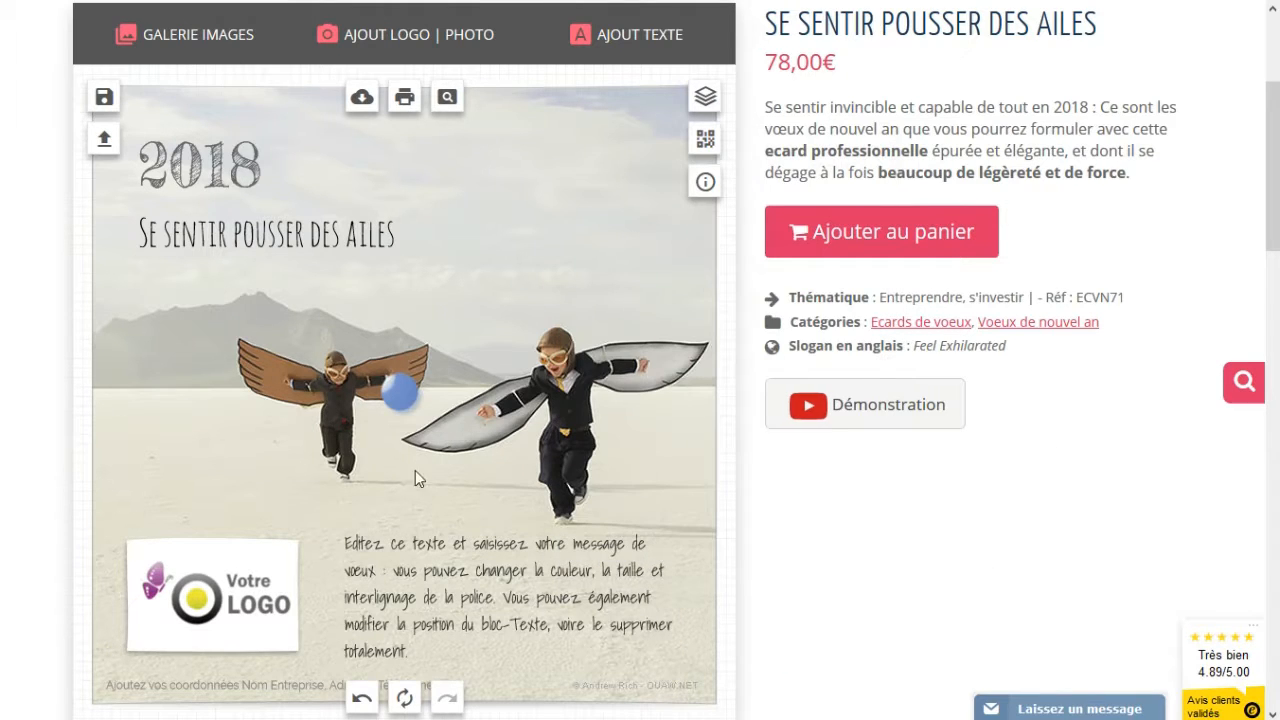
{"action": "left_click", "coordinate": [400, 395]}
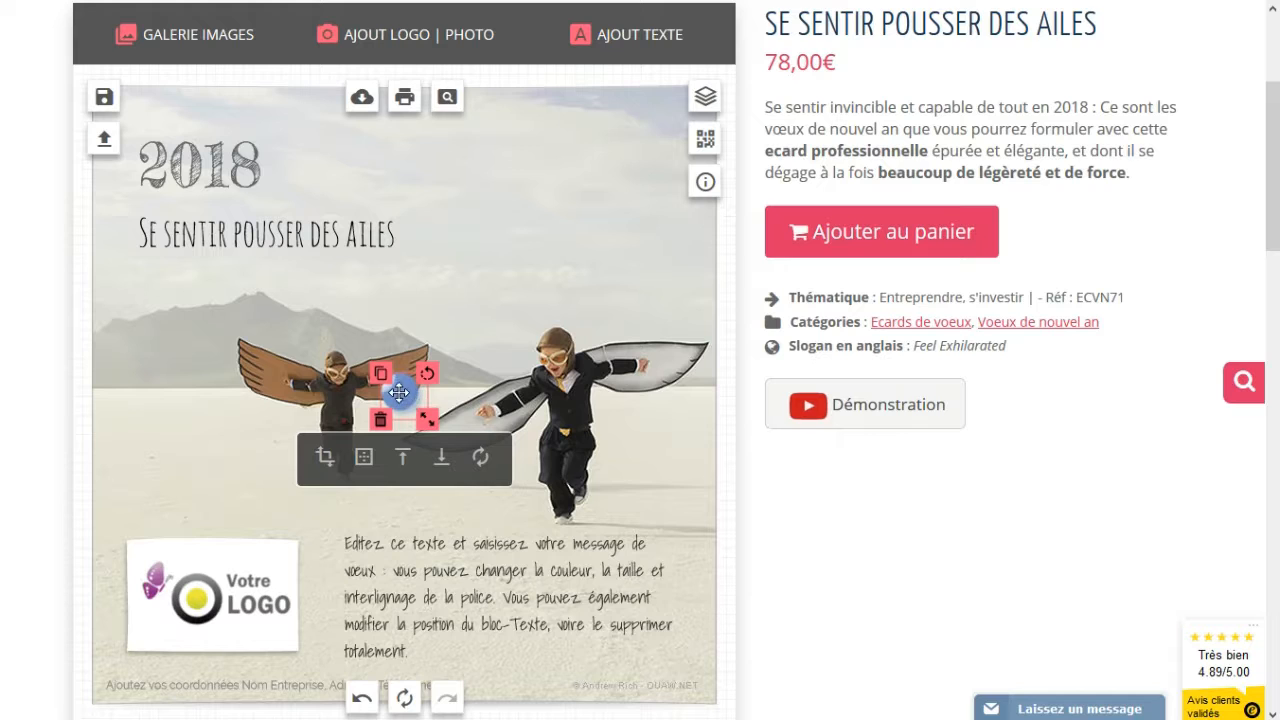
{"action": "left_click_drag", "start_coordinate": [399, 392], "coordinate": [189, 544]}
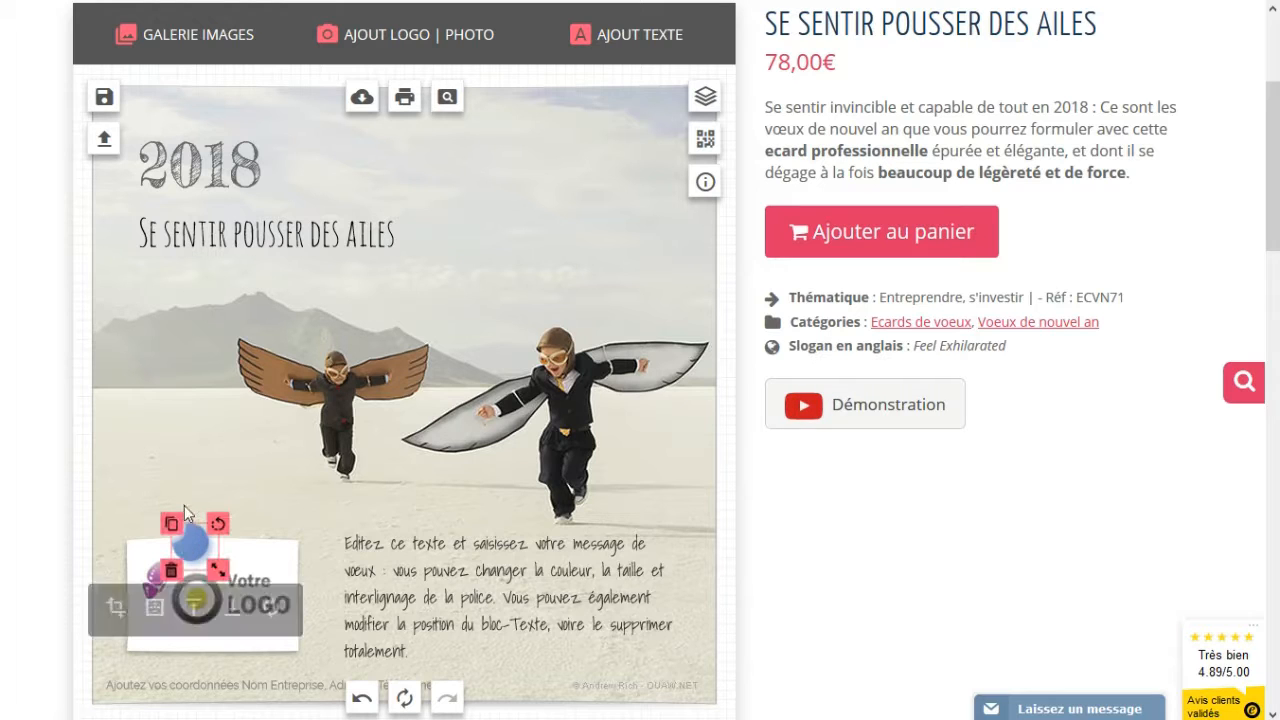
Replace the round blue pushpin with a pink needle pushpin at the top of the white sticker.
{"action": "left_click", "coordinate": [174, 568]}
{"action": "left_click", "coordinate": [201, 38]}
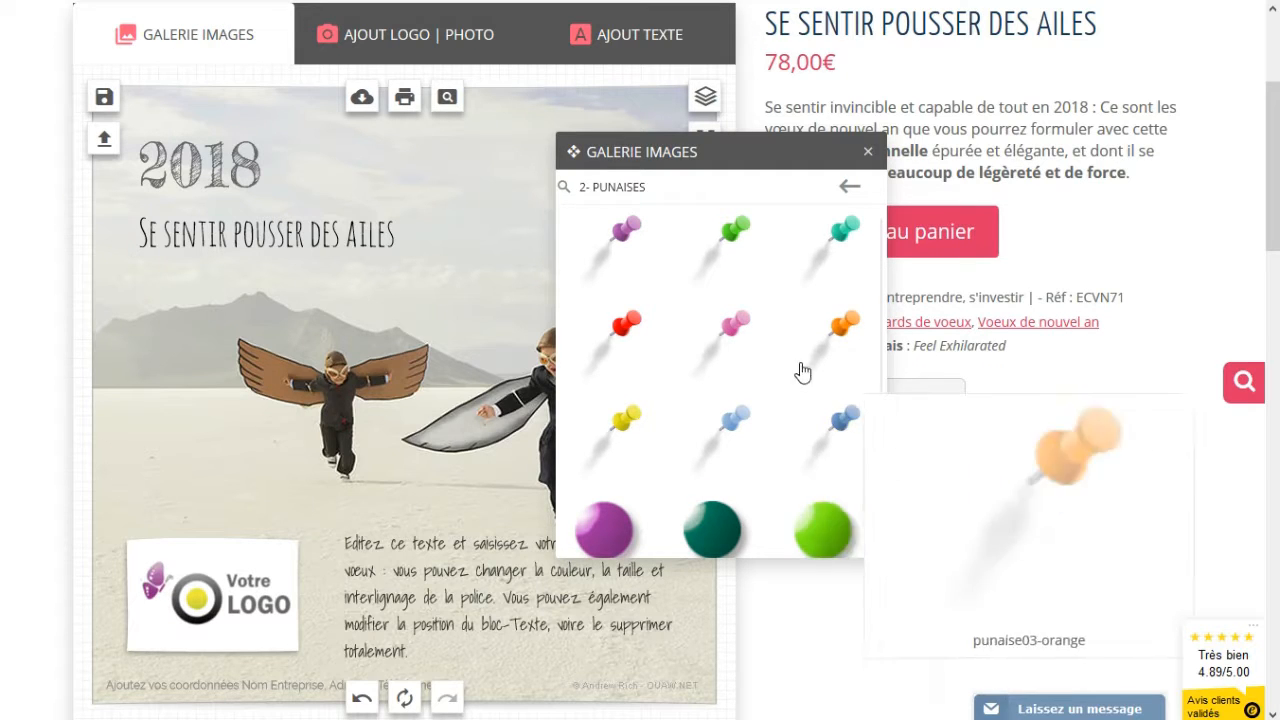
{"action": "left_click", "coordinate": [736, 326]}
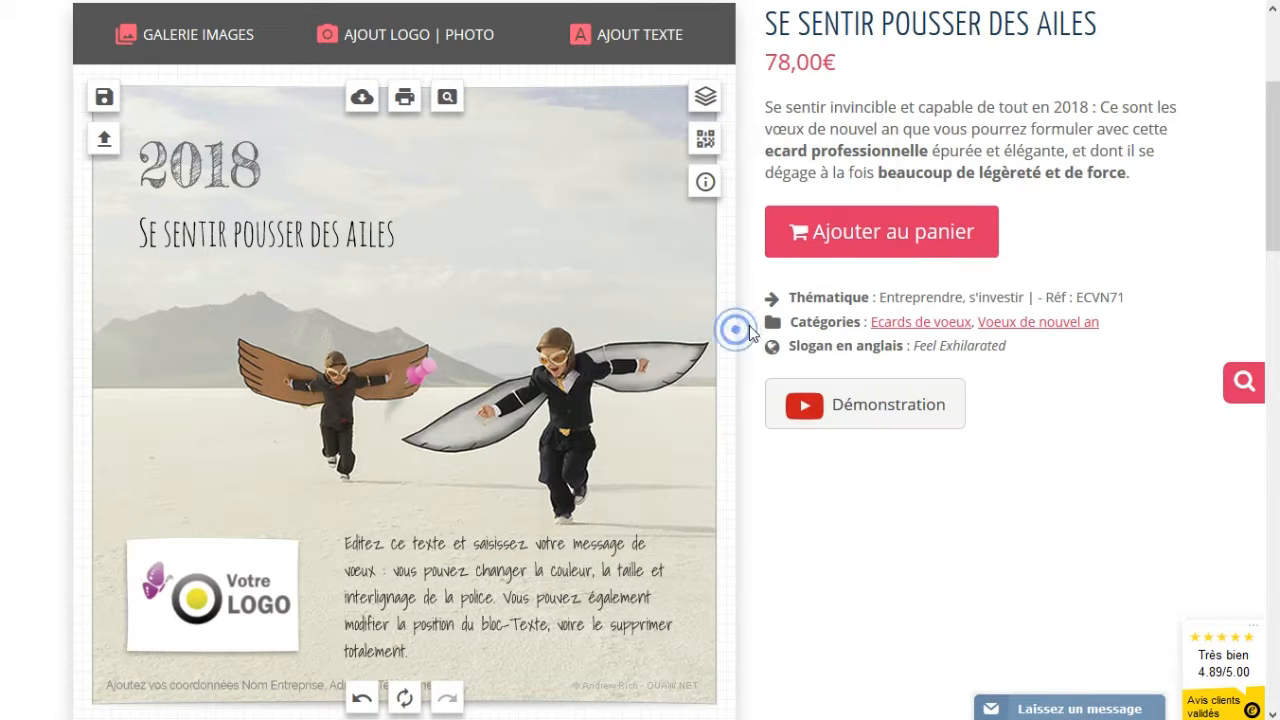
{"action": "left_click", "coordinate": [423, 380]}
{"action": "left_click_drag", "start_coordinate": [423, 380], "coordinate": [199, 537]}
{"action": "left_click", "coordinate": [248, 508]}
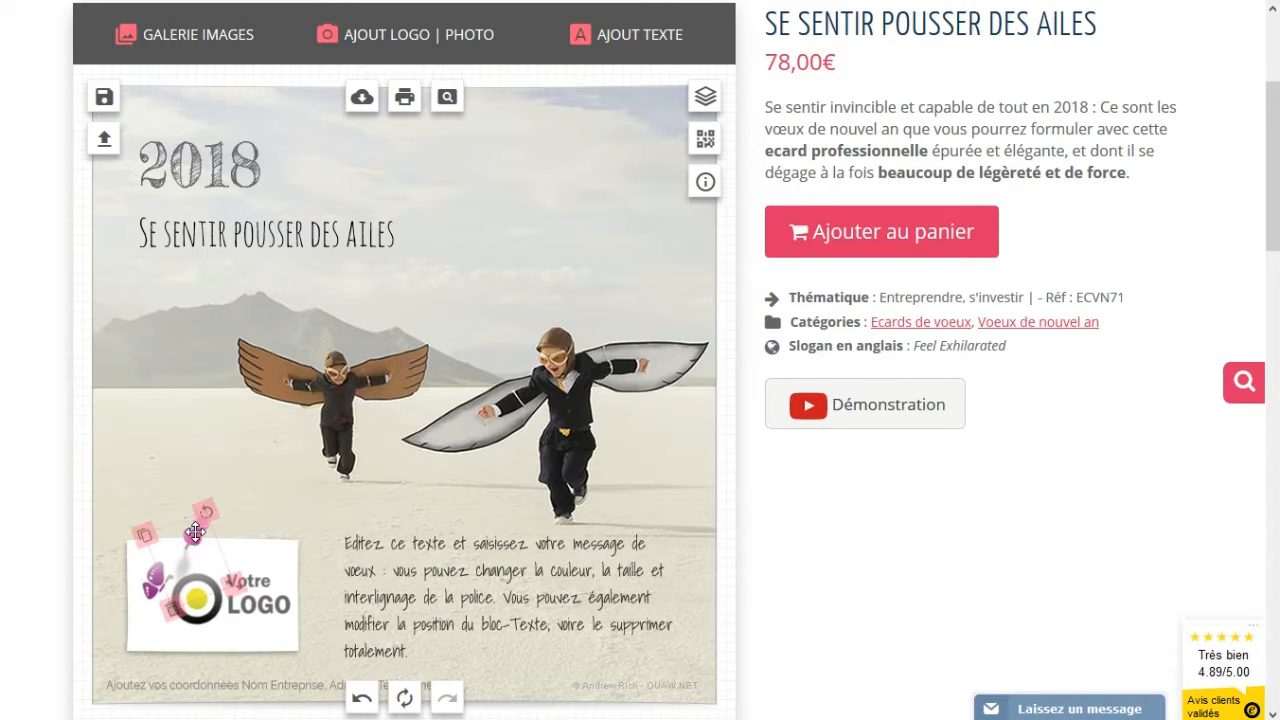
{"action": "left_click", "coordinate": [196, 540]}
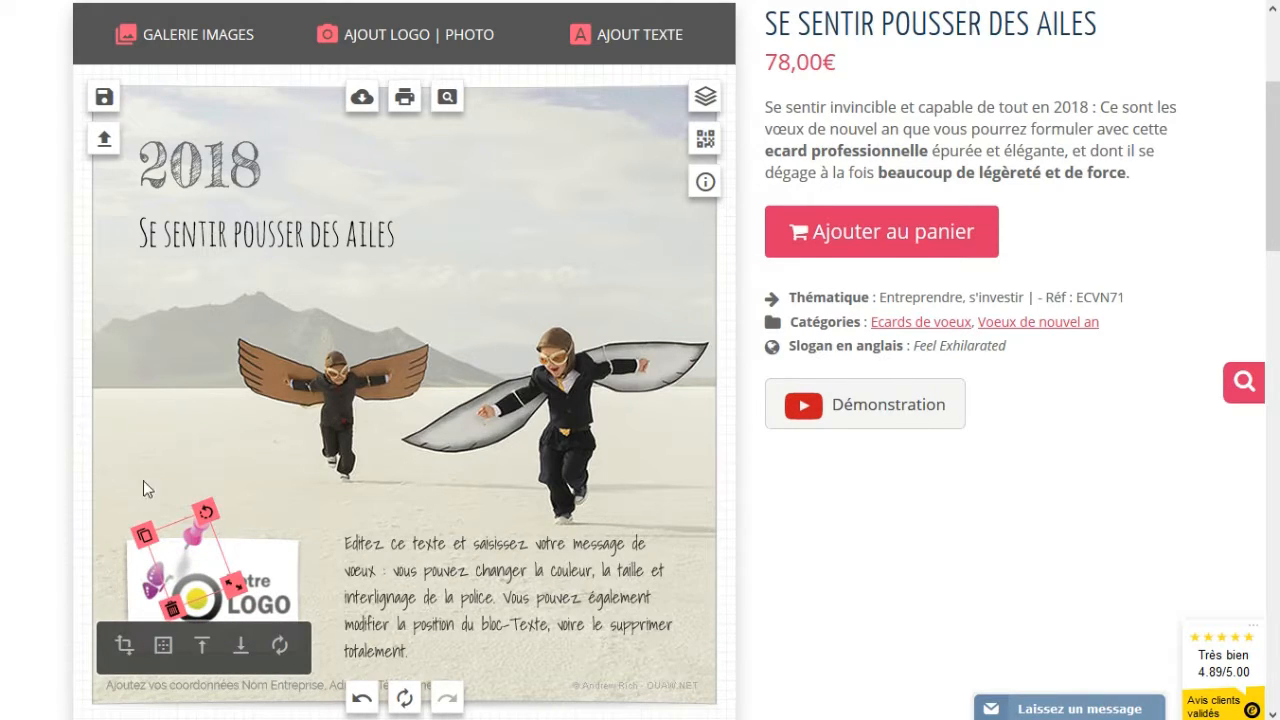
Delete the pink pushpin and insert a diagonal tape strip from the Scotch gallery category.
{"action": "left_click", "coordinate": [172, 607]}
{"action": "left_click", "coordinate": [210, 38]}
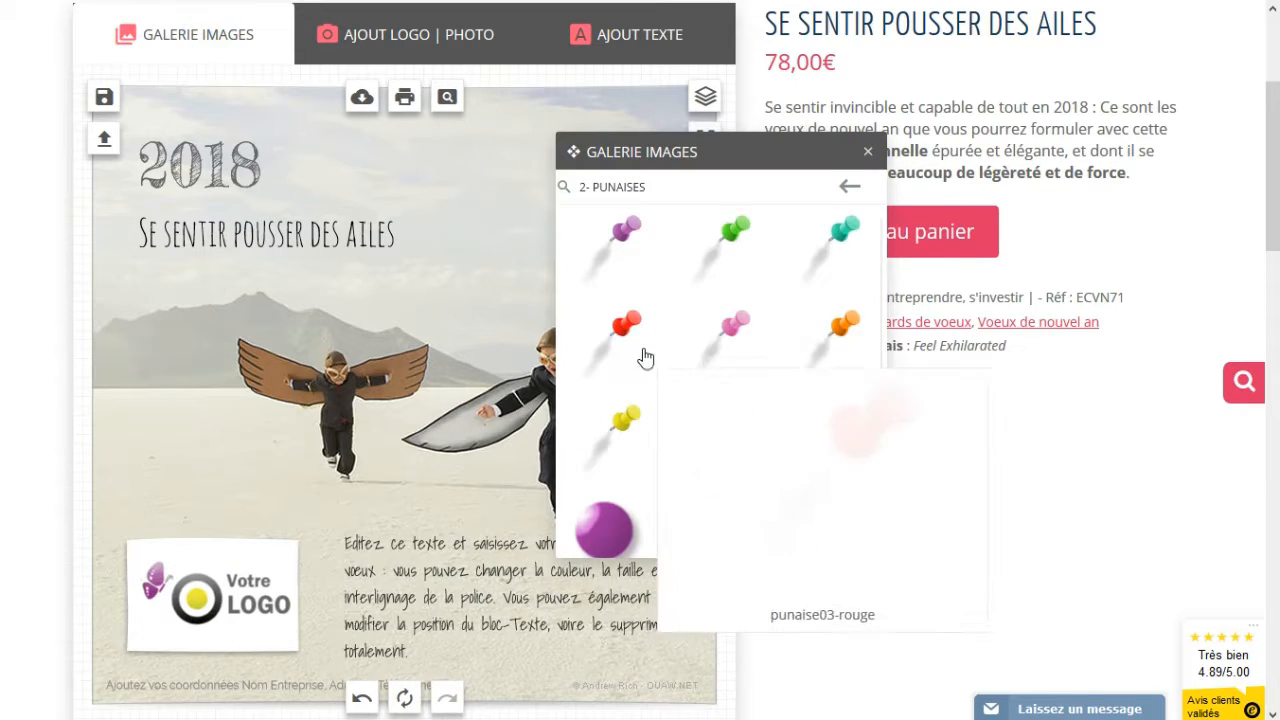
{"action": "left_click", "coordinate": [849, 189]}
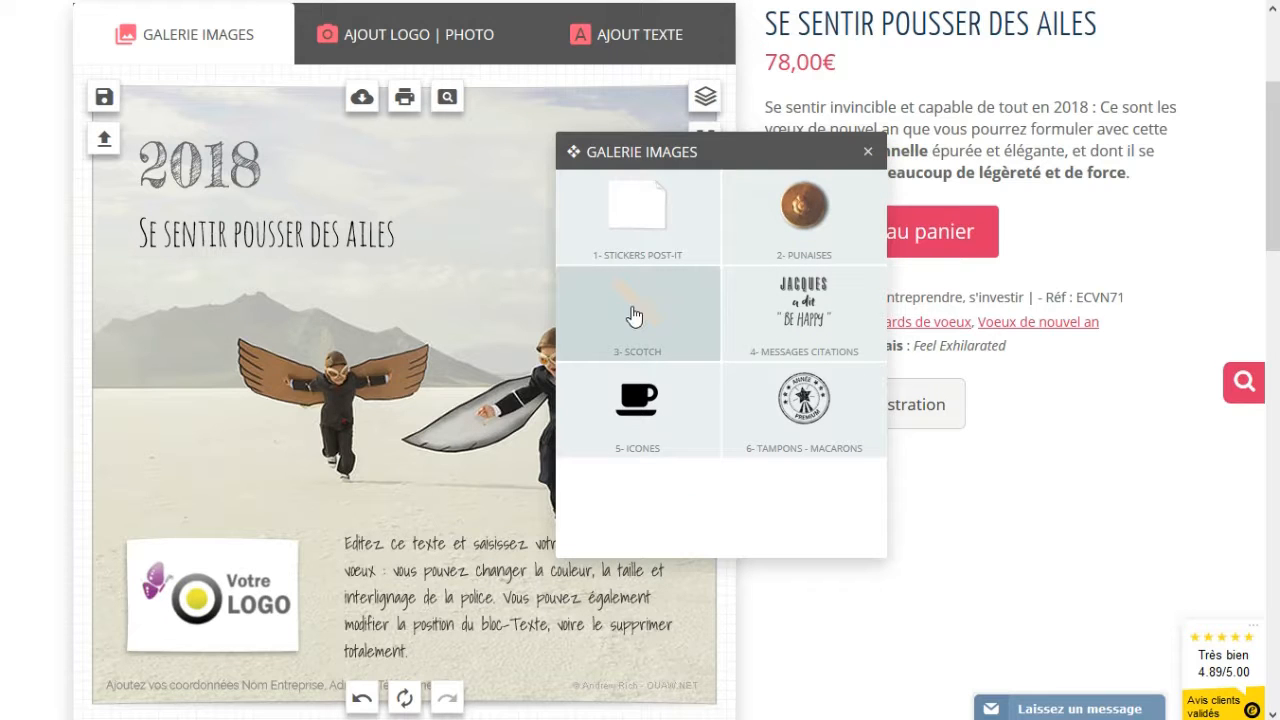
{"action": "left_click", "coordinate": [657, 318]}
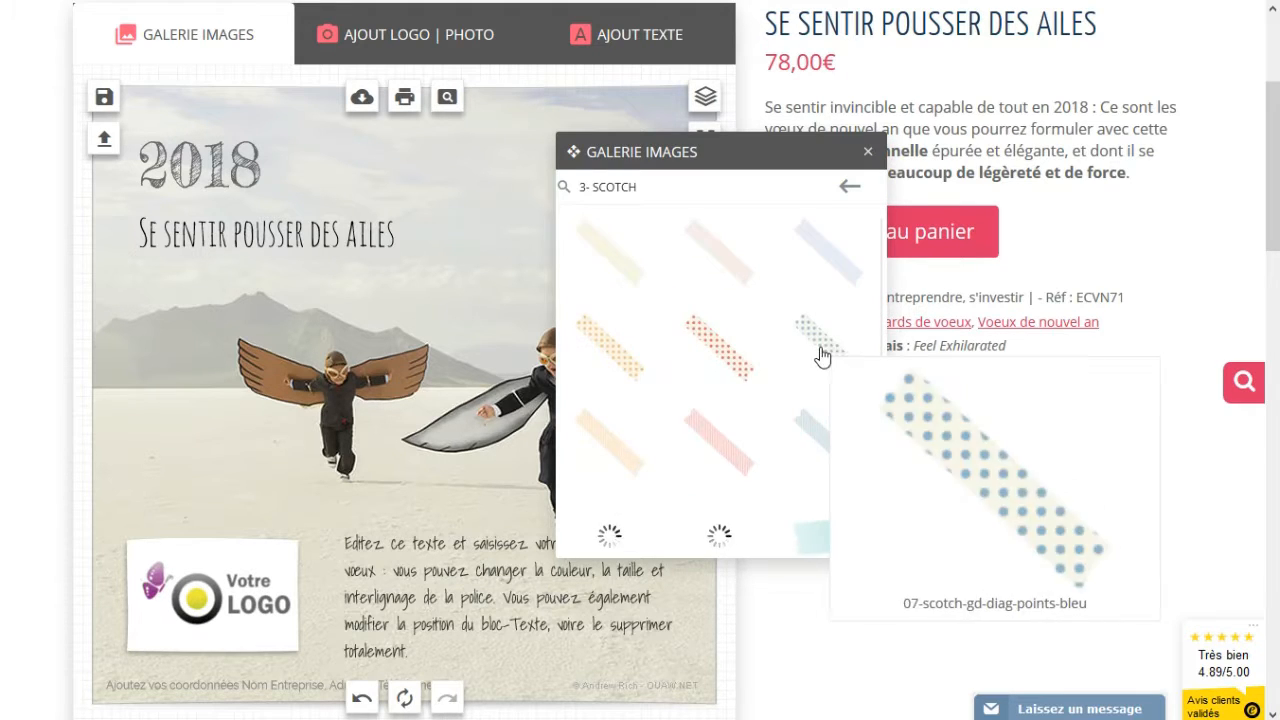
{"action": "scroll", "coordinate": [689, 426], "scroll_direction": "up", "scroll_amount": 3}
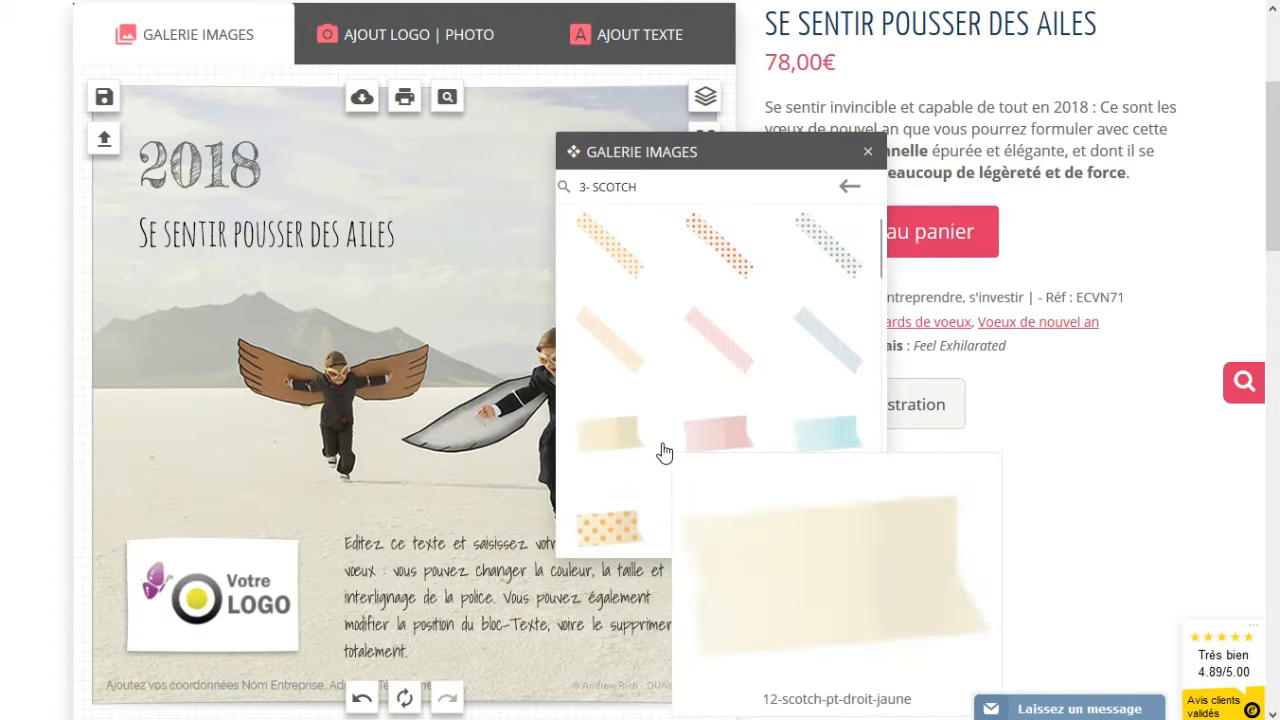
{"action": "left_click", "coordinate": [609, 252]}
Rotate the tape strip about a quarter turn and place it across the white sticker's upper-left corner.
{"action": "left_click_drag", "start_coordinate": [398, 387], "coordinate": [212, 480]}
{"action": "left_click_drag", "start_coordinate": [277, 421], "coordinate": [181, 420]}
{"action": "left_click_drag", "start_coordinate": [229, 455], "coordinate": [176, 540]}
{"action": "left_click_drag", "start_coordinate": [226, 493], "coordinate": [168, 551]}
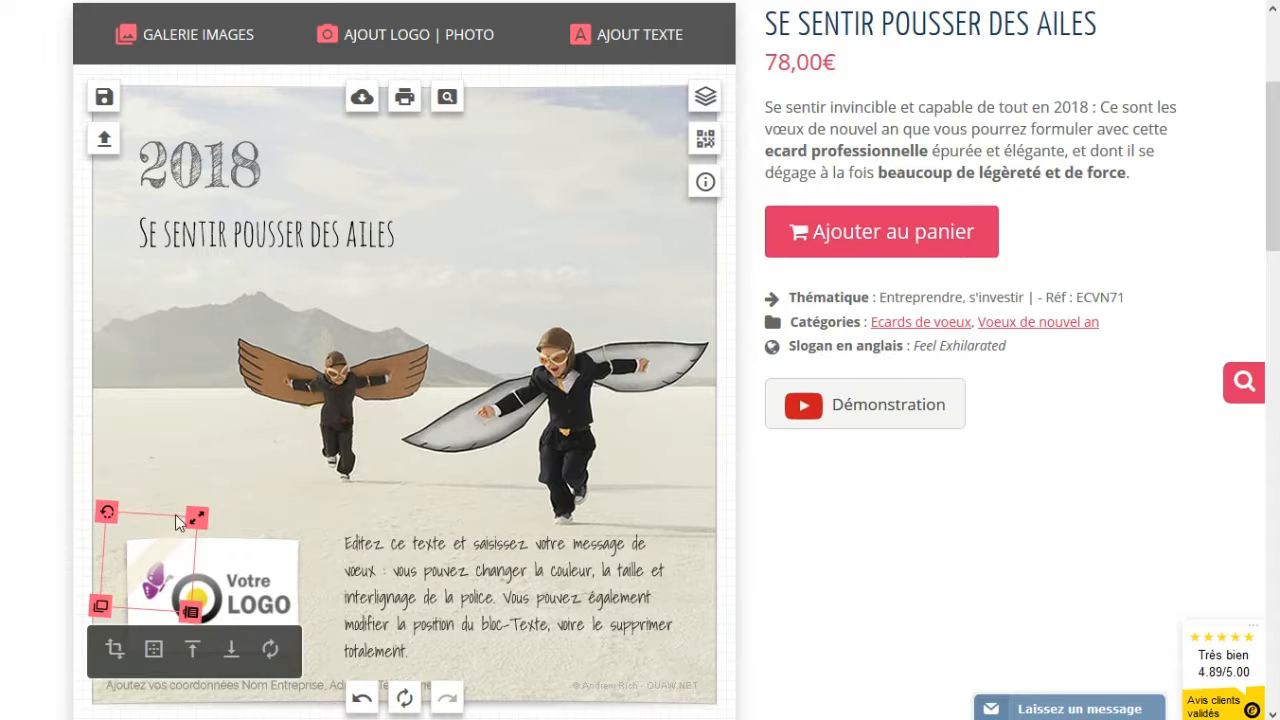
Delete the pale tape strip from the white sticker's upper-left corner.
{"action": "left_click", "coordinate": [166, 470]}
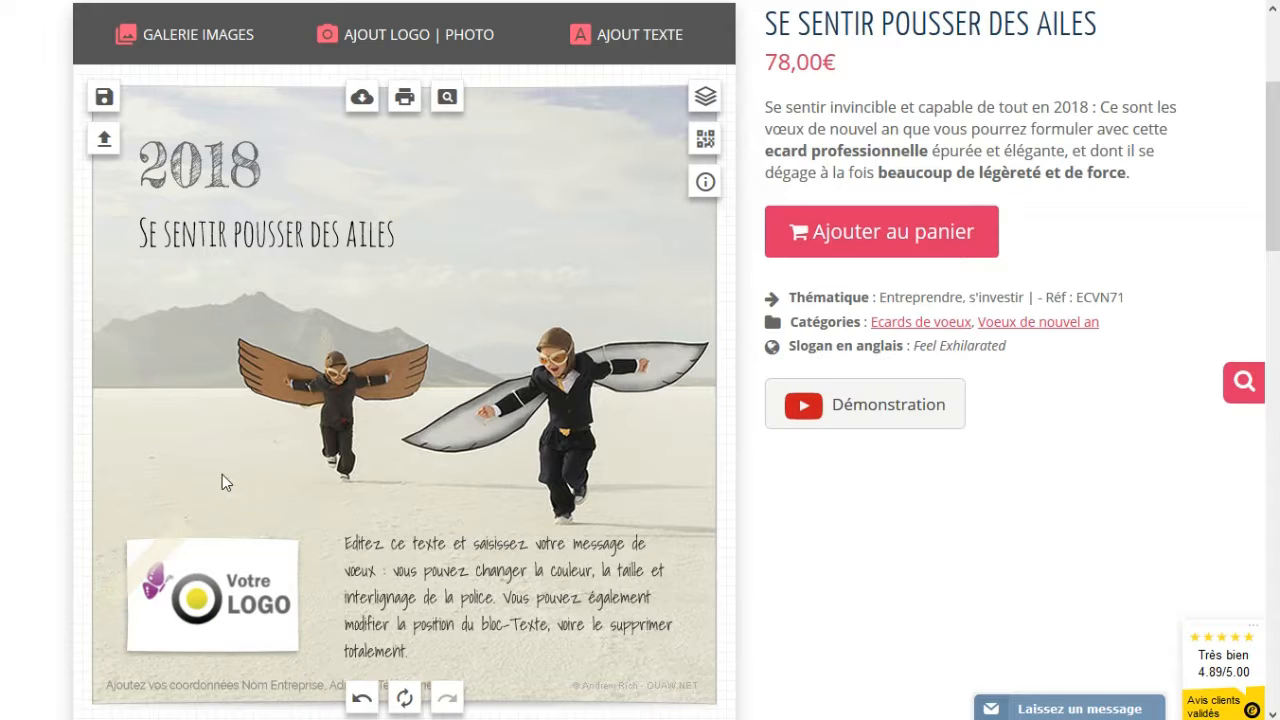
{"action": "left_click", "coordinate": [156, 563]}
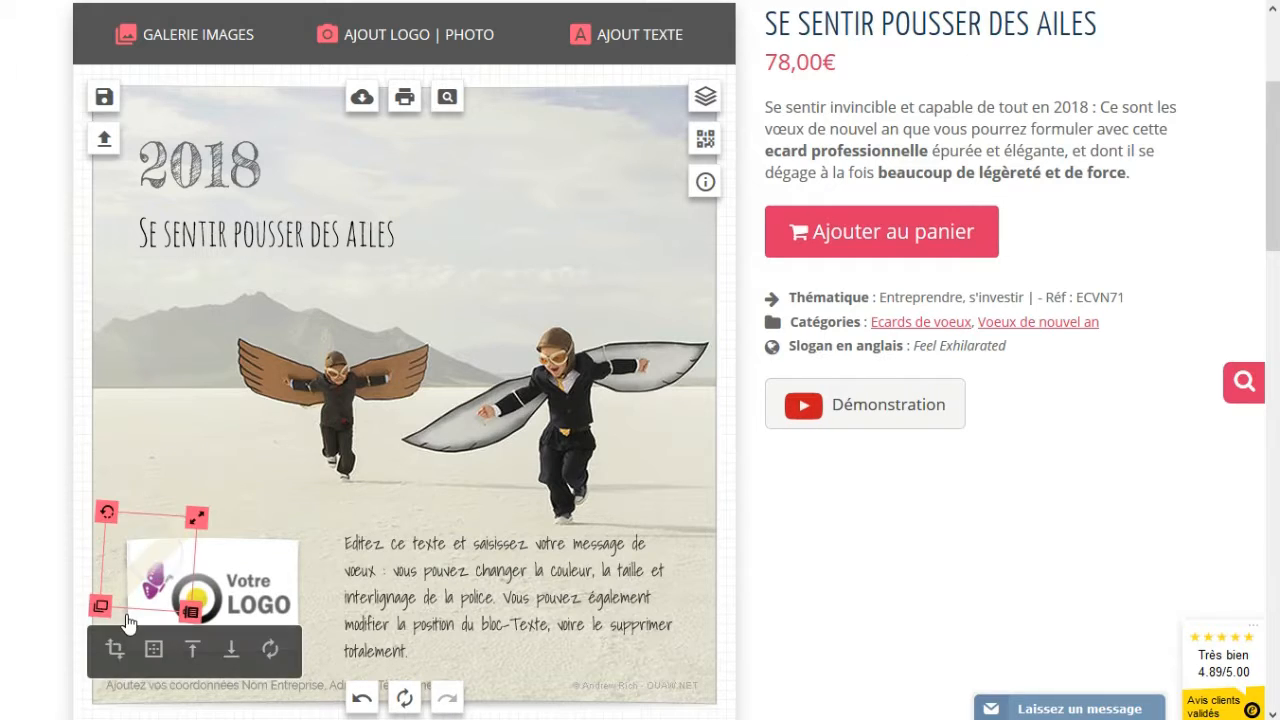
{"action": "left_click", "coordinate": [190, 613]}
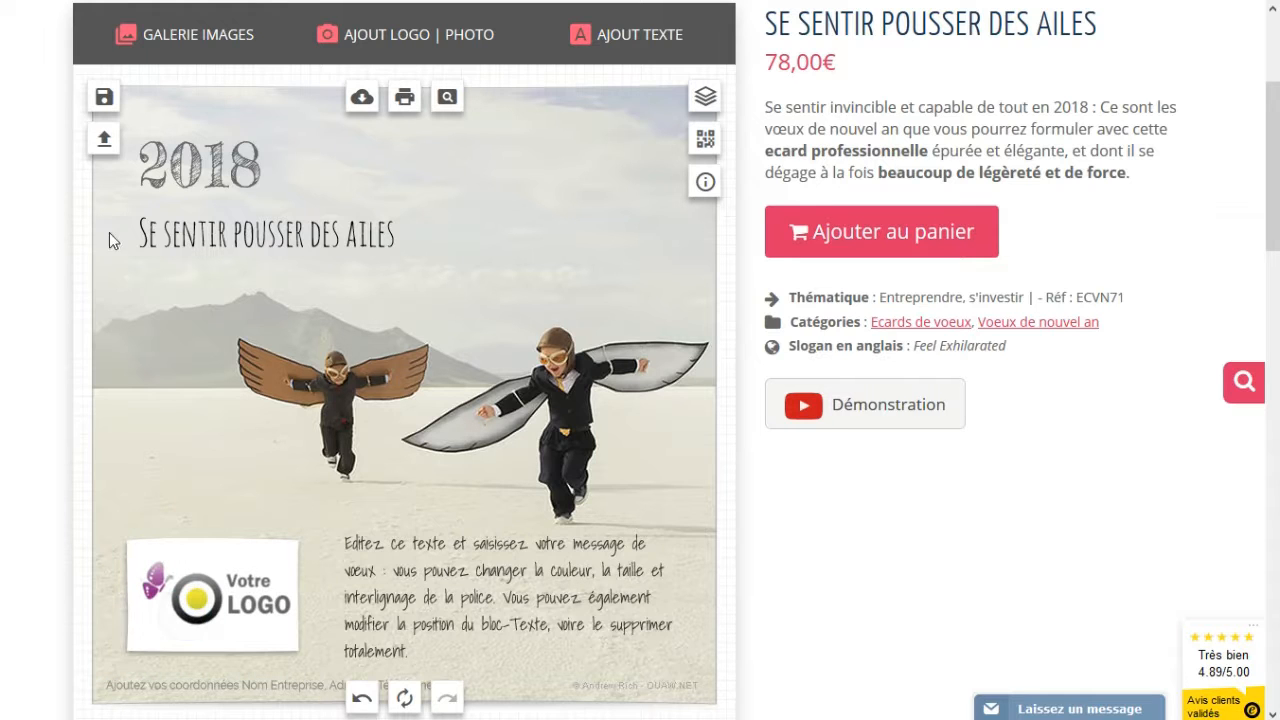
Try the red-dotted diagonal tape from the Scotch category, rotated across the white sticker's upper-left corner, and delete it.
{"action": "left_click", "coordinate": [166, 44]}
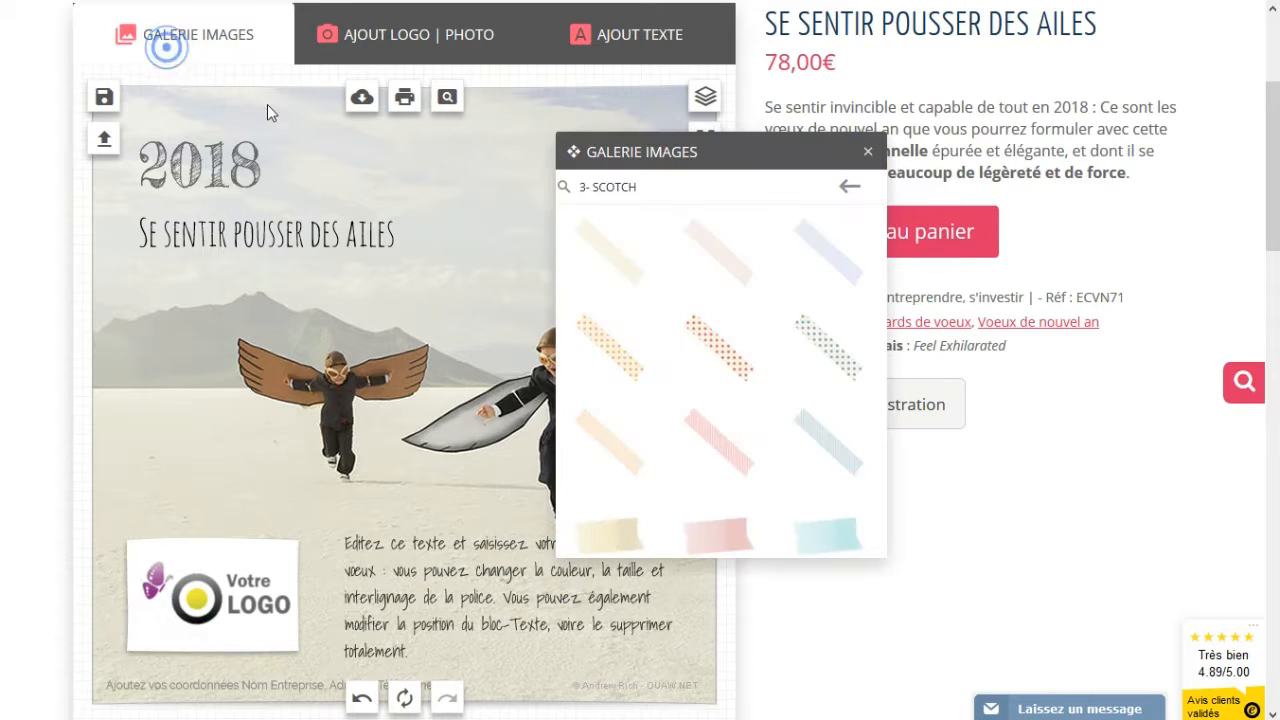
{"action": "left_click", "coordinate": [729, 362]}
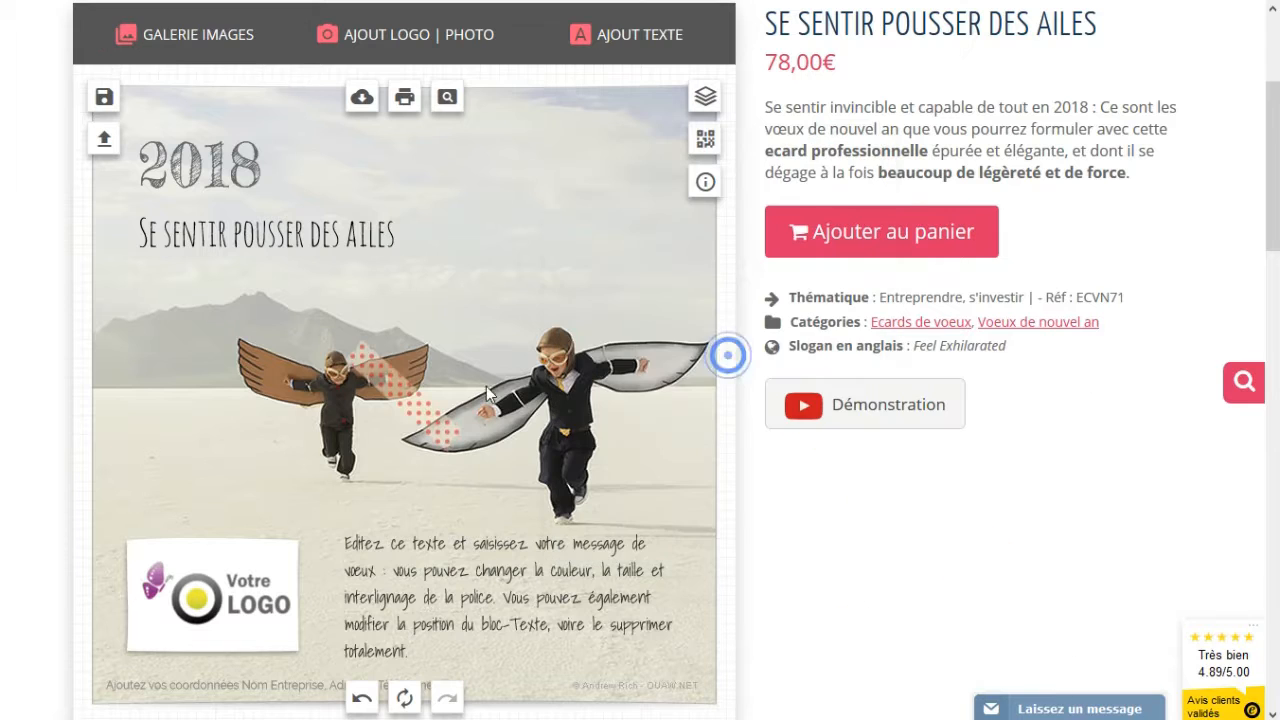
{"action": "left_click_drag", "start_coordinate": [406, 401], "coordinate": [230, 453]}
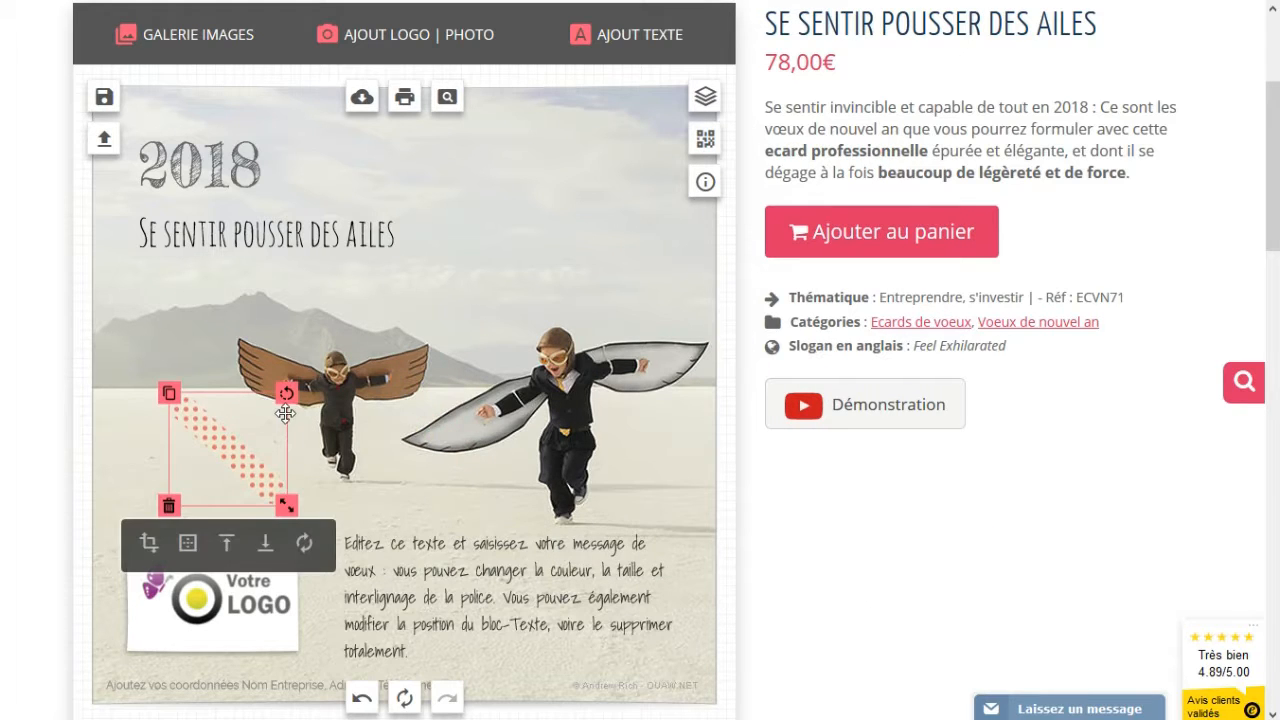
{"action": "left_click_drag", "start_coordinate": [287, 394], "coordinate": [206, 409]}
{"action": "left_click_drag", "start_coordinate": [291, 396], "coordinate": [163, 551]}
{"action": "left_click", "coordinate": [185, 607]}
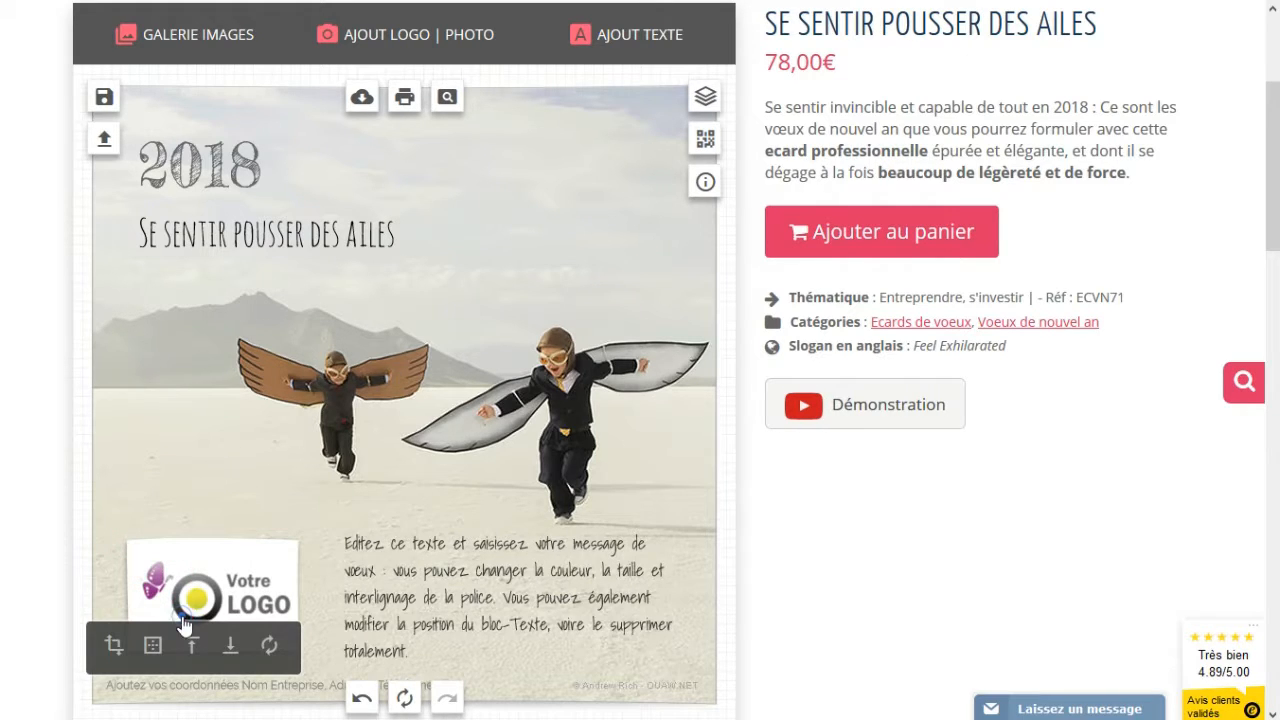
Insert the short turquoise tape upright over the white sticker's top edge and shift the logo slightly down and left.
{"action": "left_click", "coordinate": [172, 38]}
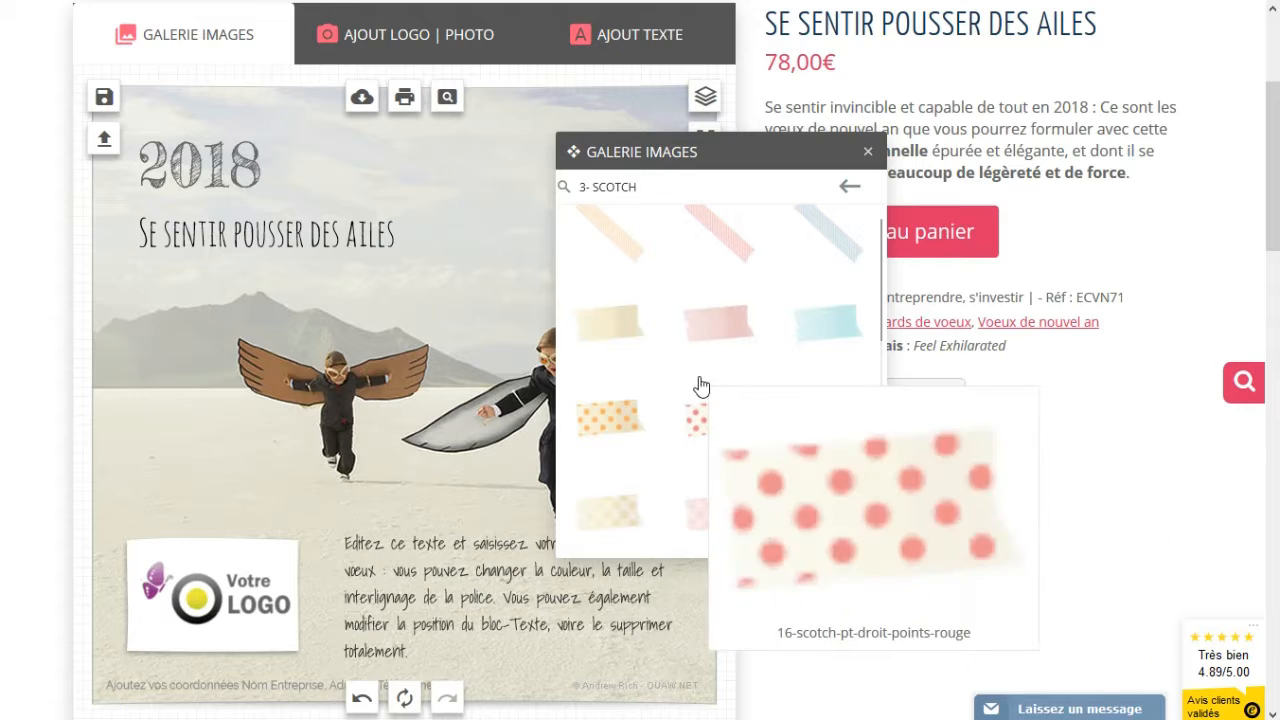
{"action": "left_click", "coordinate": [822, 336]}
{"action": "left_click_drag", "start_coordinate": [390, 405], "coordinate": [205, 548]}
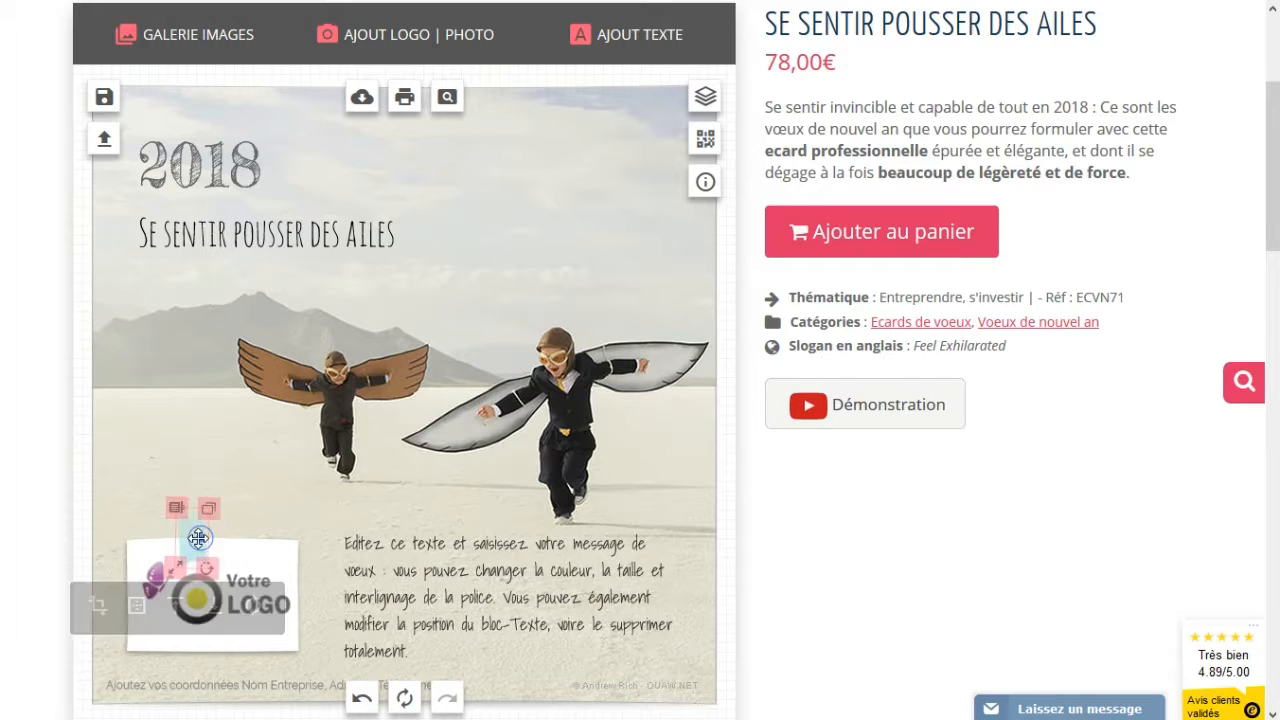
{"action": "left_click", "coordinate": [311, 516]}
{"action": "left_click", "coordinate": [200, 603]}
{"action": "left_click_drag", "start_coordinate": [200, 603], "coordinate": [192, 614]}
Nudge the turquoise tape along the sticker's top edge and delete it.
{"action": "mouse_move", "coordinate": [196, 552]}
{"action": "left_mouse_down"}
{"action": "mouse_move", "coordinate": [423, 412]}
{"action": "mouse_move", "coordinate": [563, 179]}
{"action": "mouse_move", "coordinate": [205, 556]}
{"action": "left_mouse_up"}
{"action": "left_click", "coordinate": [216, 398]}
{"action": "left_click", "coordinate": [203, 553]}
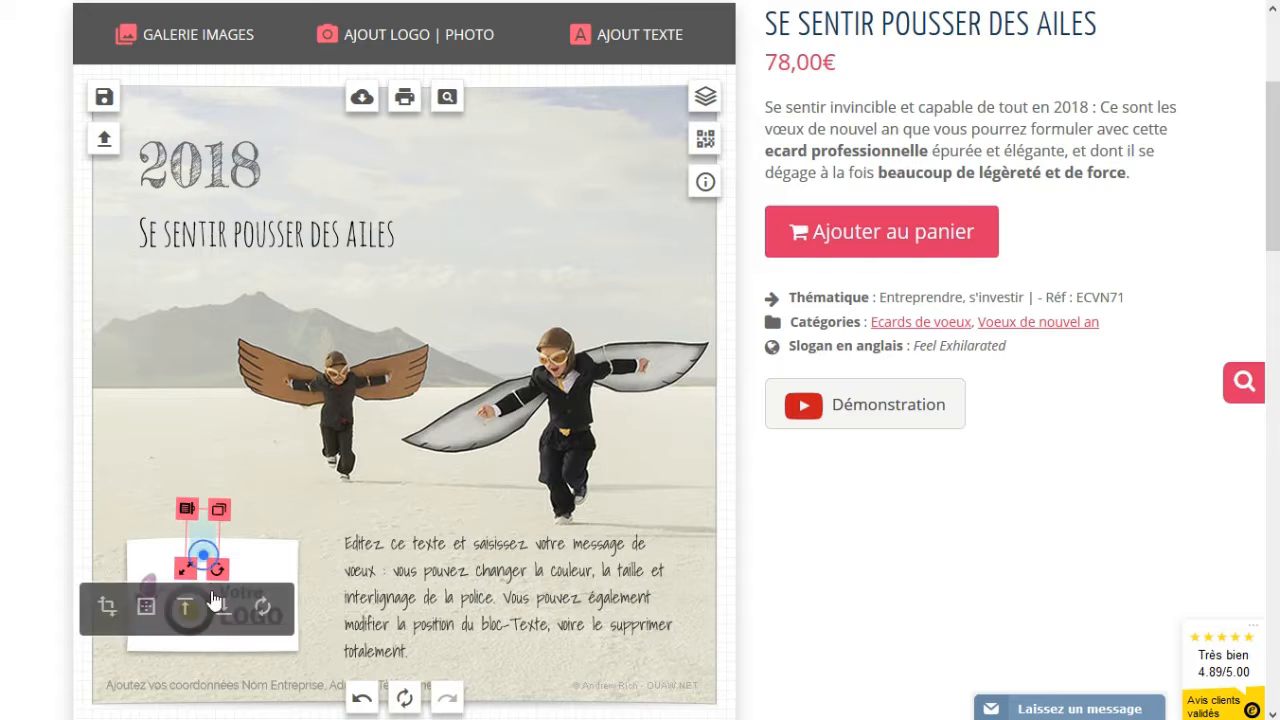
Insert the quote "Tout seul on va plus vite, Ensemble on va plus loin", reduce it, and straighten it in the card's upper-right area.
{"action": "left_click", "coordinate": [219, 38]}
{"action": "left_click", "coordinate": [849, 186]}
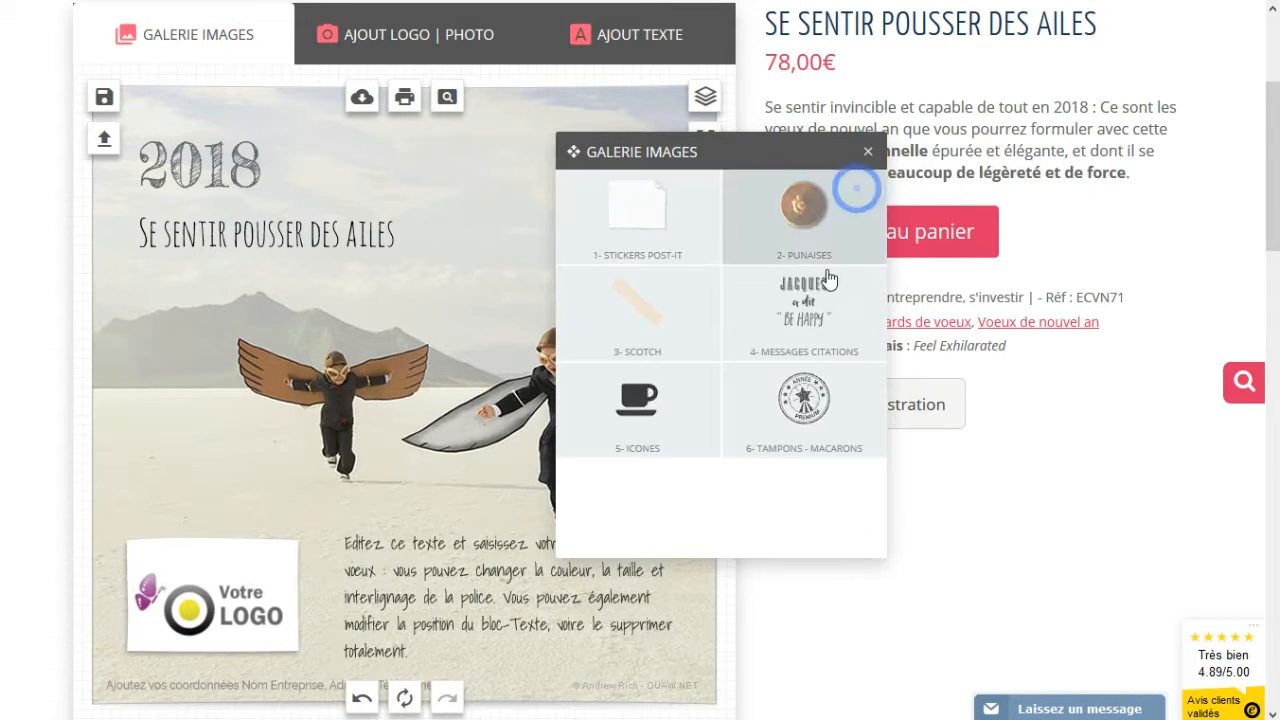
{"action": "left_click", "coordinate": [800, 323]}
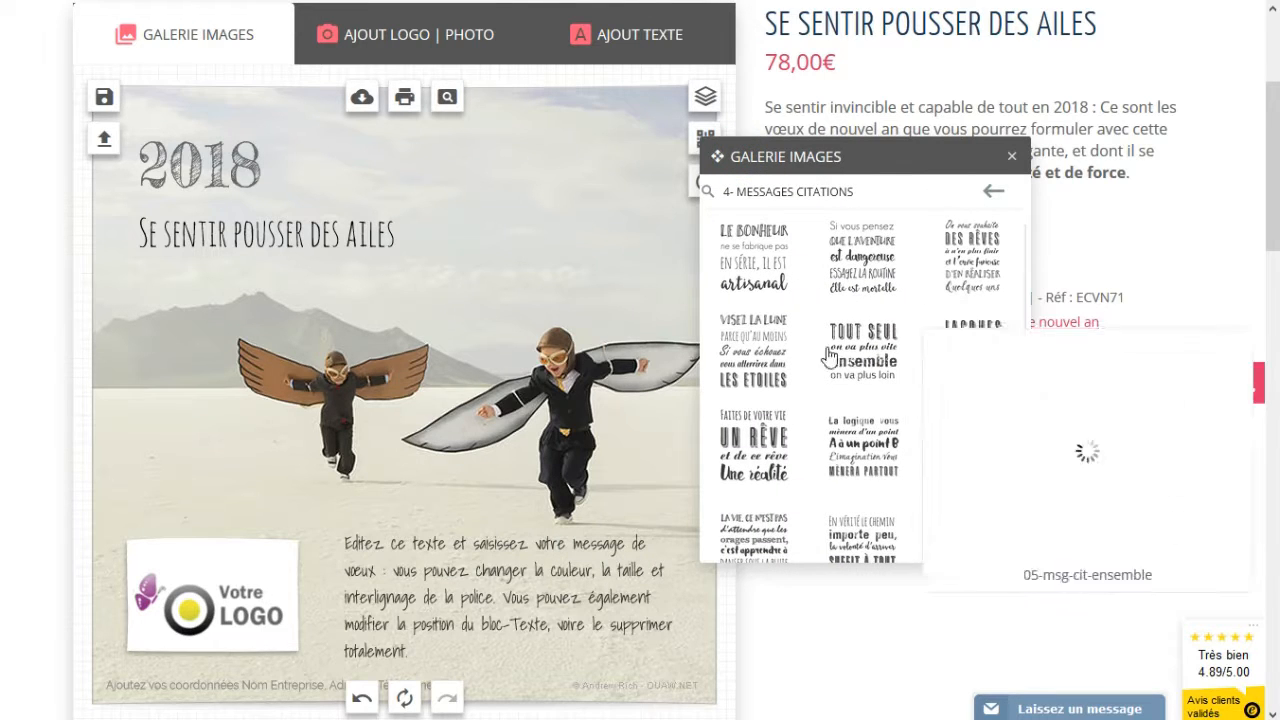
{"action": "mouse_move", "coordinate": [843, 352]}
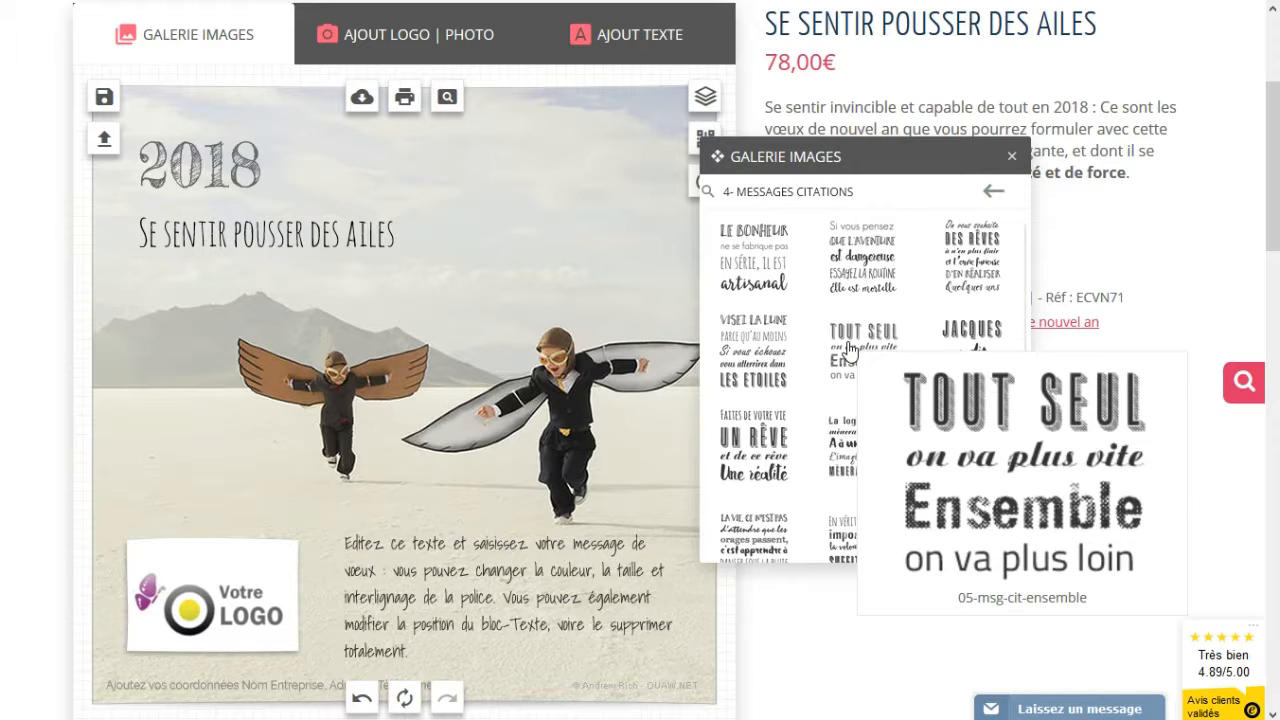
{"action": "left_click", "coordinate": [849, 349]}
{"action": "left_click_drag", "start_coordinate": [377, 362], "coordinate": [637, 143]}
{"action": "left_click_drag", "start_coordinate": [626, 286], "coordinate": [613, 272]}
{"action": "left_click_drag", "start_coordinate": [506, 237], "coordinate": [518, 241]}
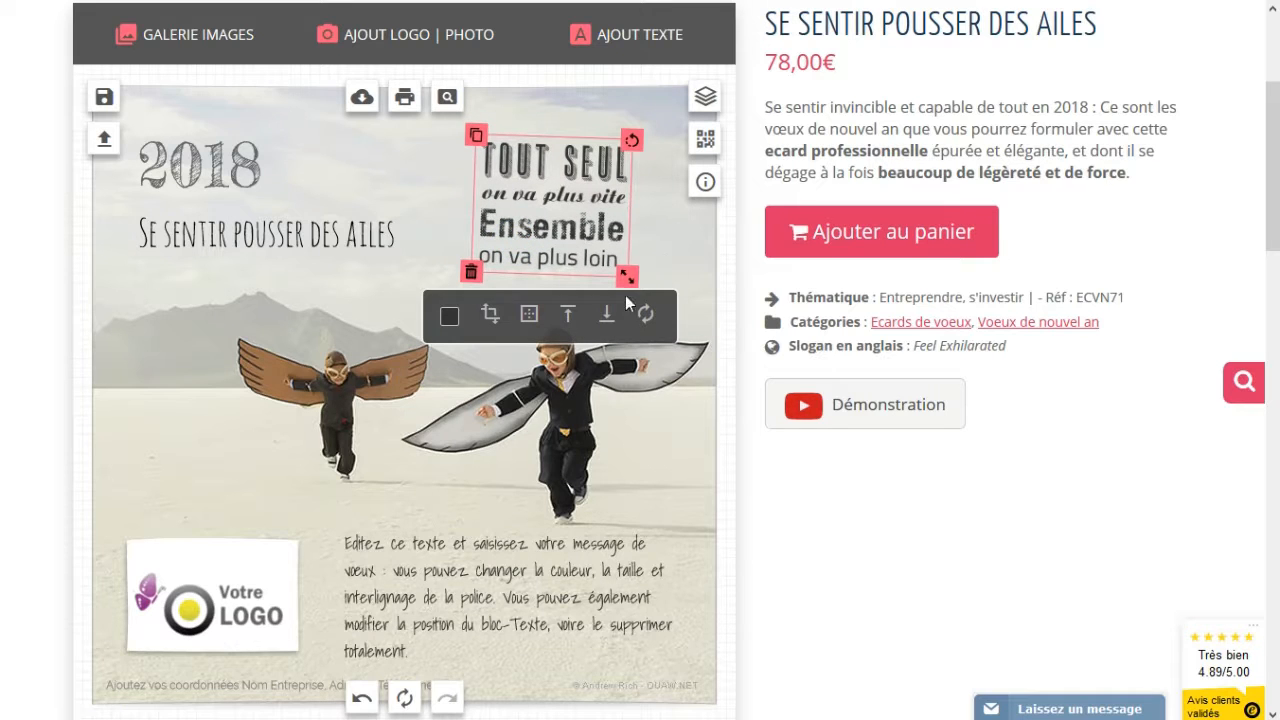
{"action": "left_click_drag", "start_coordinate": [632, 137], "coordinate": [630, 136]}
Recolour the inserted quote red (#bb3434) and delete it from the card.
{"action": "left_click", "coordinate": [455, 316]}
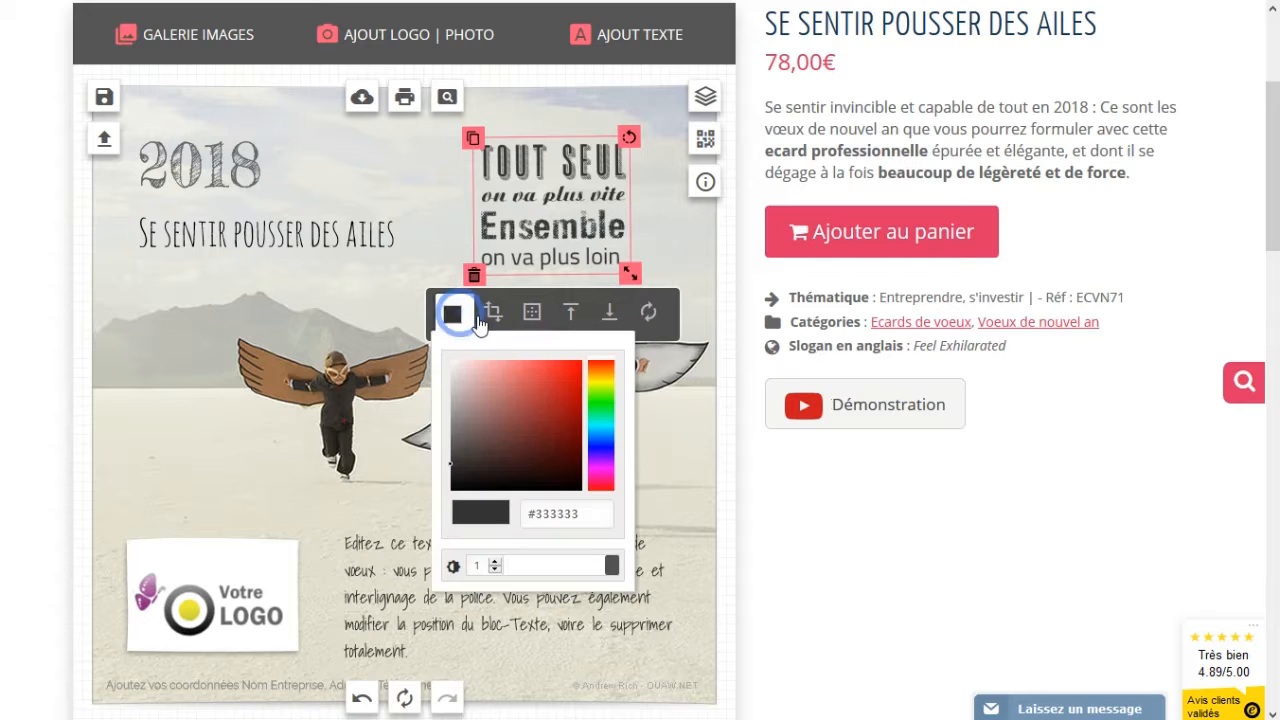
{"action": "left_click", "coordinate": [546, 397]}
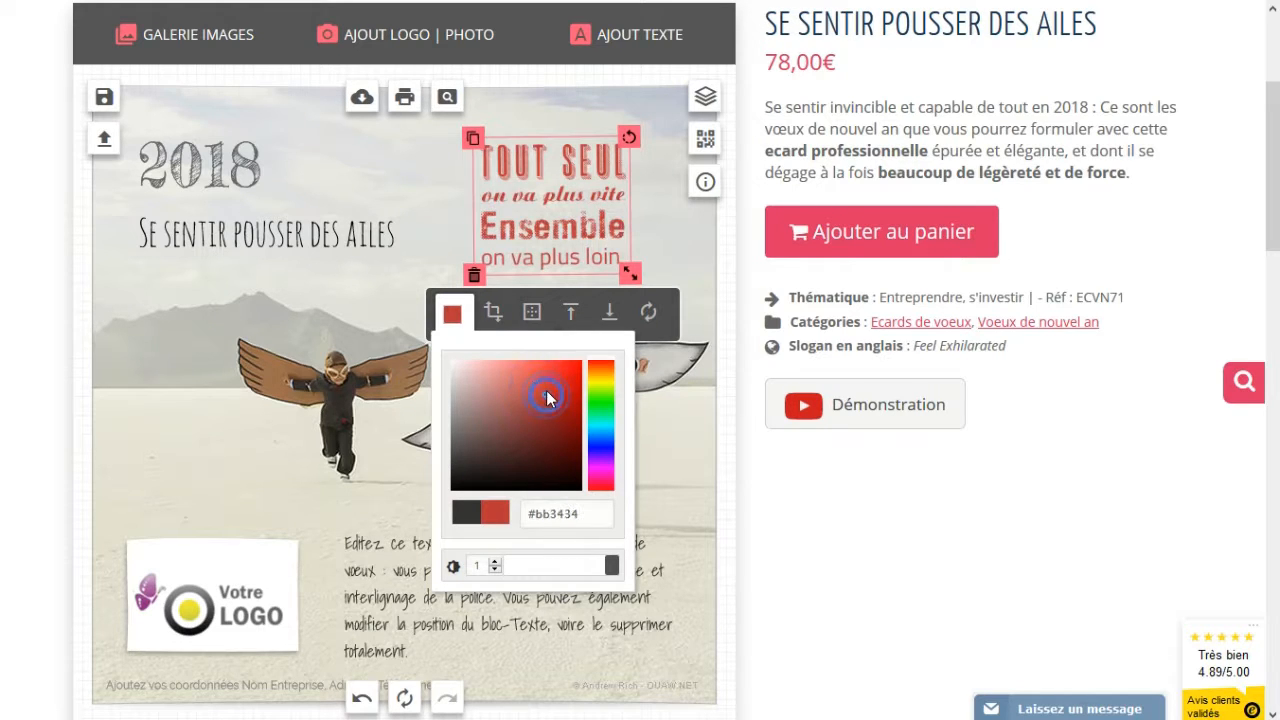
{"action": "left_click", "coordinate": [424, 185]}
{"action": "left_click_drag", "start_coordinate": [506, 244], "coordinate": [487, 225]}
{"action": "left_click", "coordinate": [455, 258]}
Insert the rocket icon from the Icones gallery category and place it just above the end of the card's slogan.
{"action": "left_click", "coordinate": [192, 36]}
{"action": "mouse_move", "coordinate": [862, 425]}
{"action": "scroll", "coordinate": [862, 425], "scroll_direction": "down", "scroll_amount": 1}
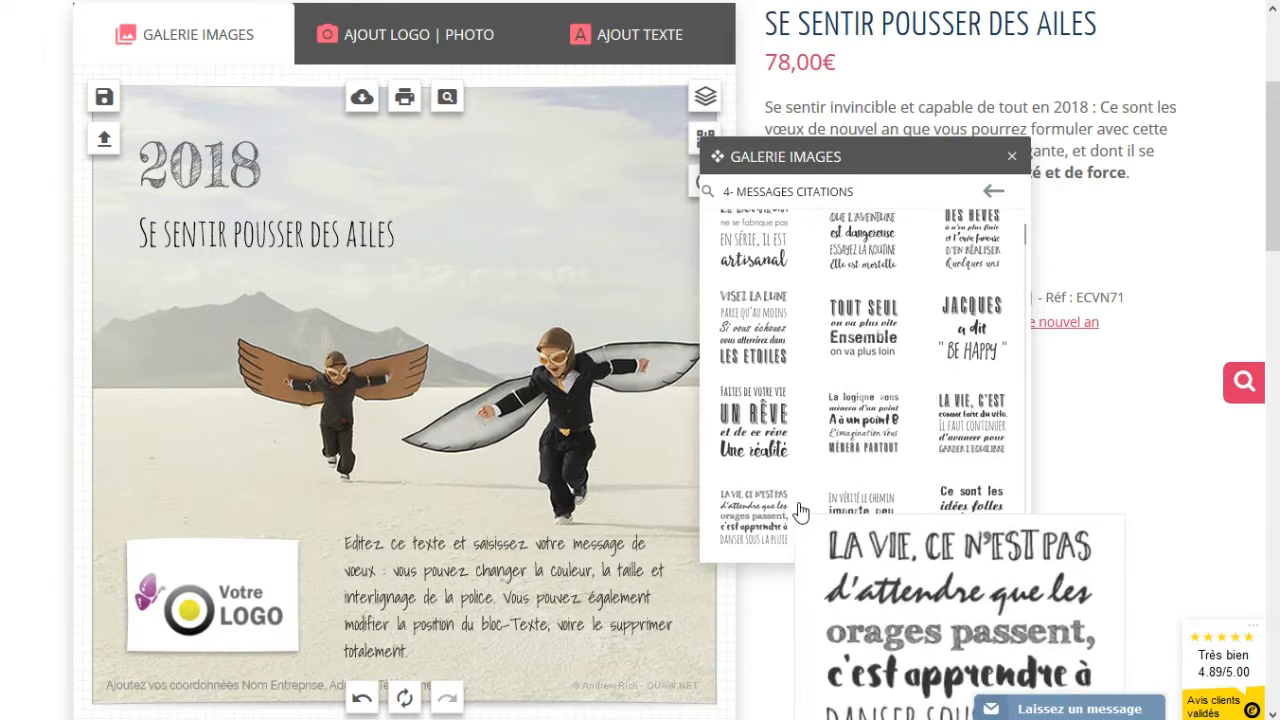
{"action": "left_click", "coordinate": [990, 194]}
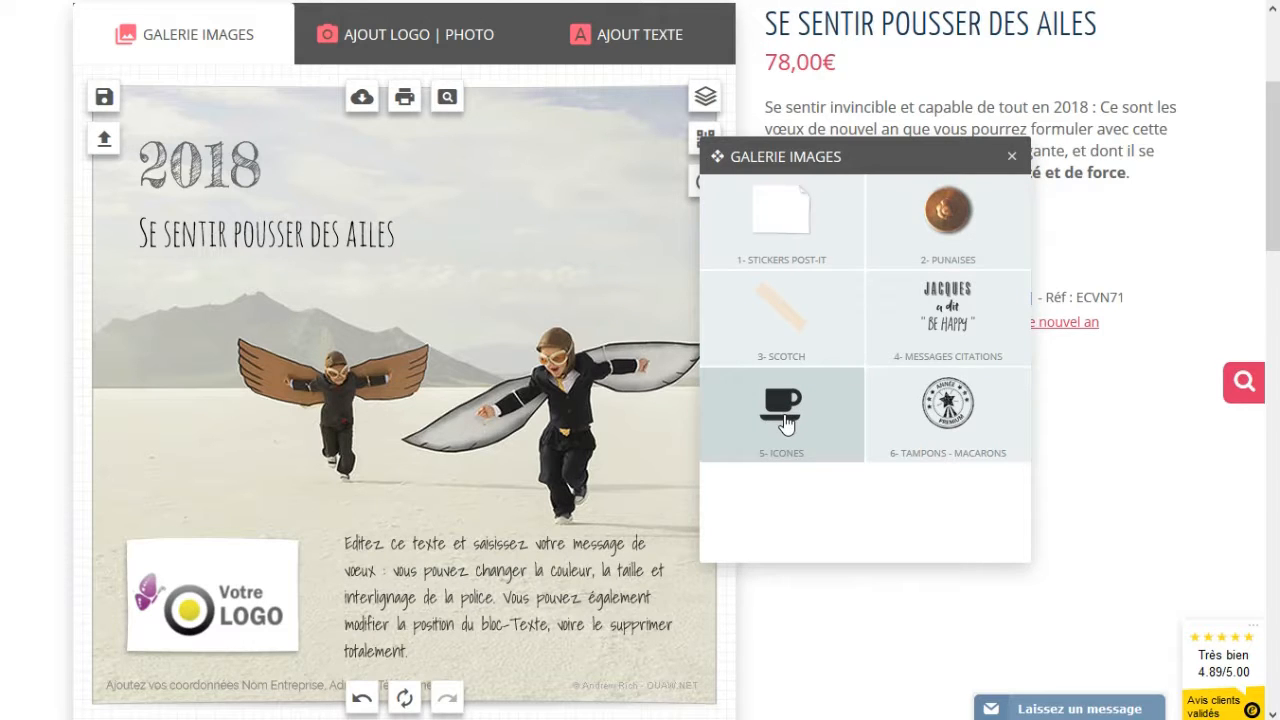
{"action": "left_click", "coordinate": [785, 425]}
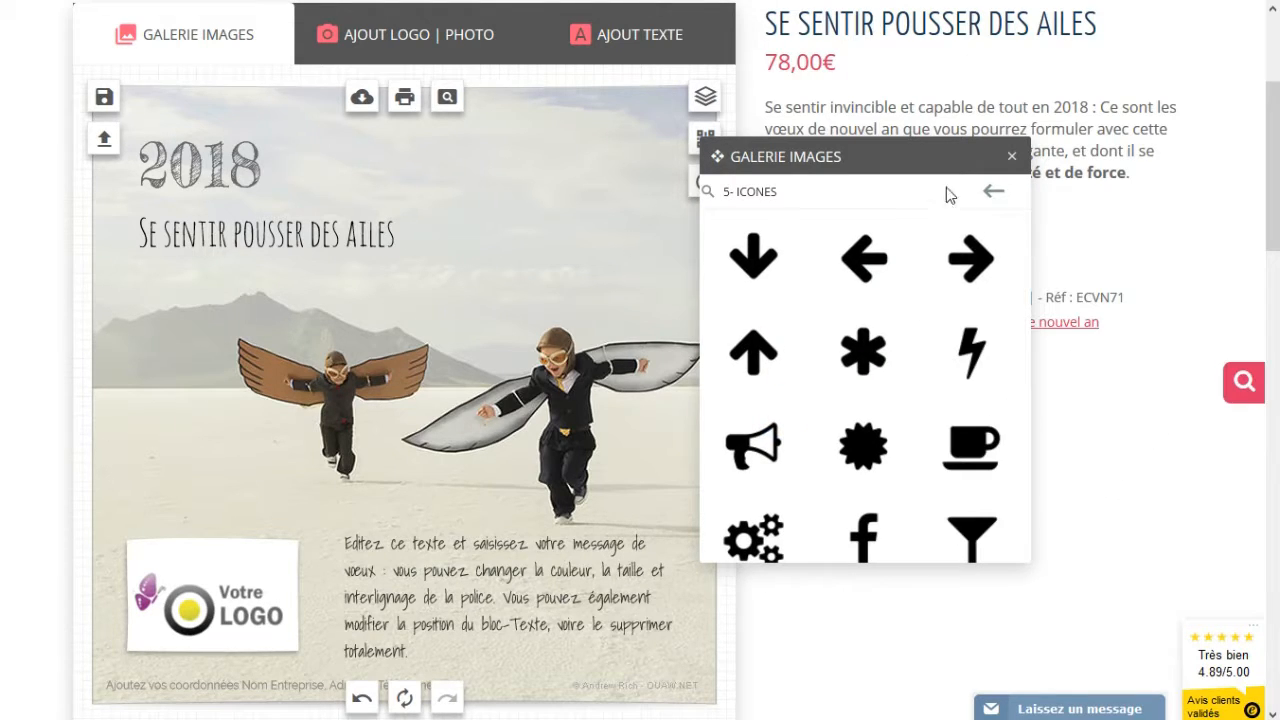
{"action": "left_click_drag", "start_coordinate": [907, 148], "coordinate": [868, 76]}
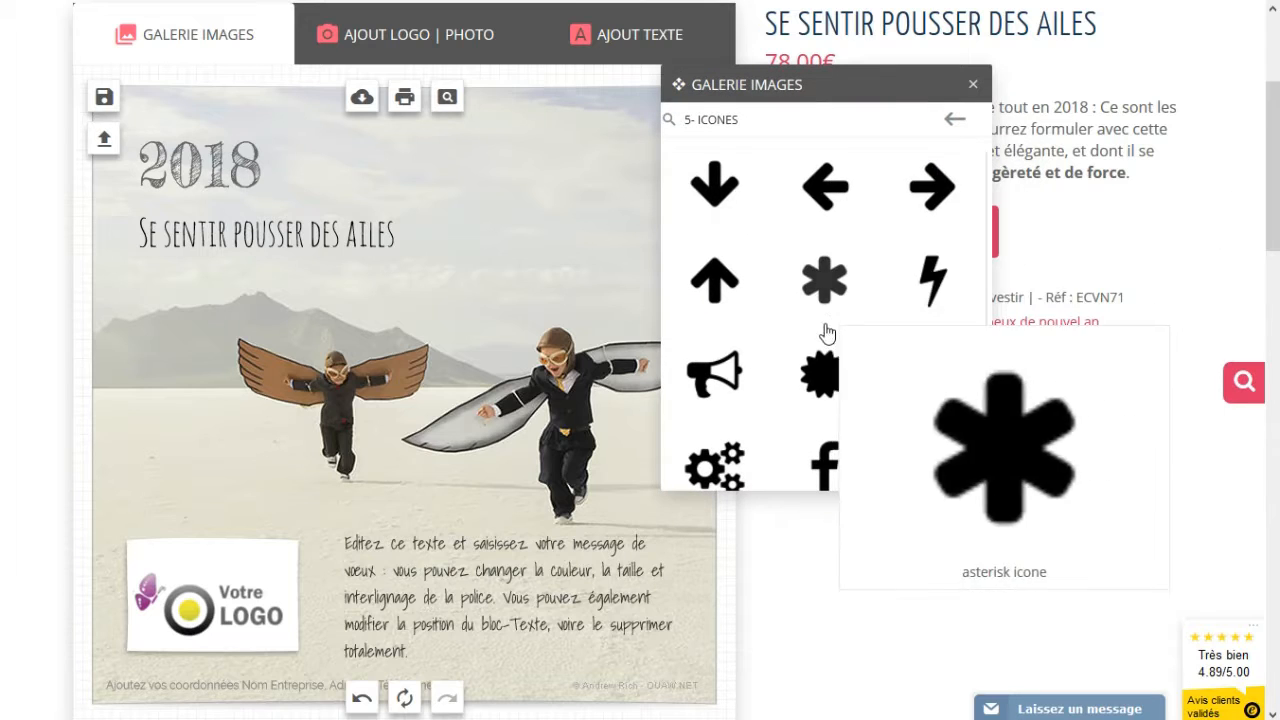
{"action": "mouse_move", "coordinate": [835, 395]}
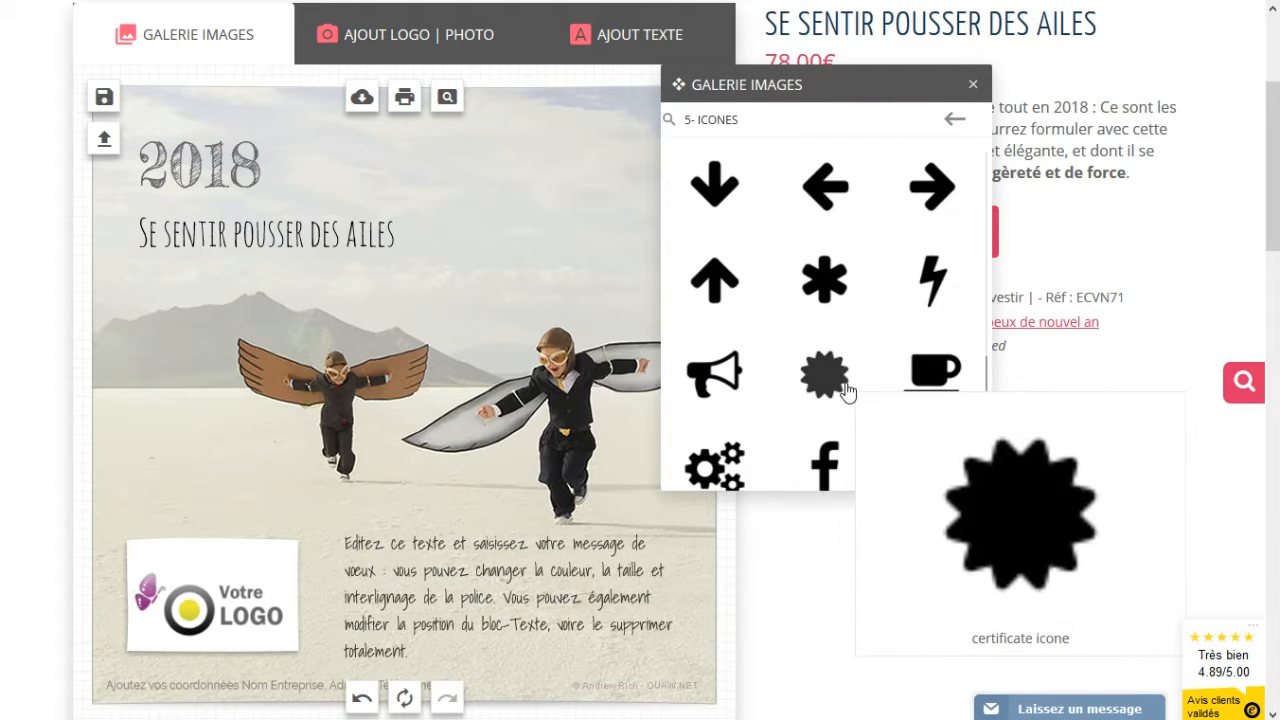
{"action": "scroll", "coordinate": [835, 395], "scroll_direction": "down", "scroll_amount": 6}
{"action": "scroll", "coordinate": [836, 397], "scroll_direction": "up", "scroll_amount": 2}
{"action": "scroll", "coordinate": [835, 395], "scroll_direction": "down", "scroll_amount": 2}
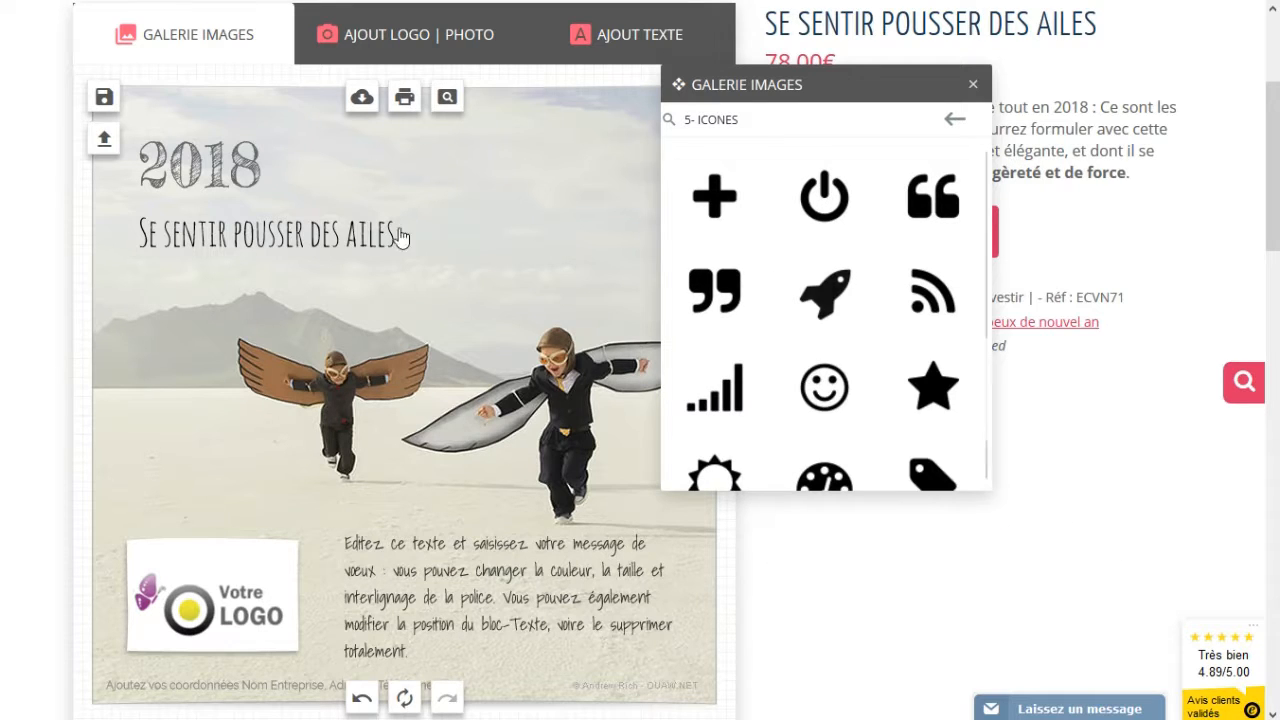
{"action": "left_click", "coordinate": [824, 292]}
{"action": "left_click_drag", "start_coordinate": [400, 399], "coordinate": [428, 207]}
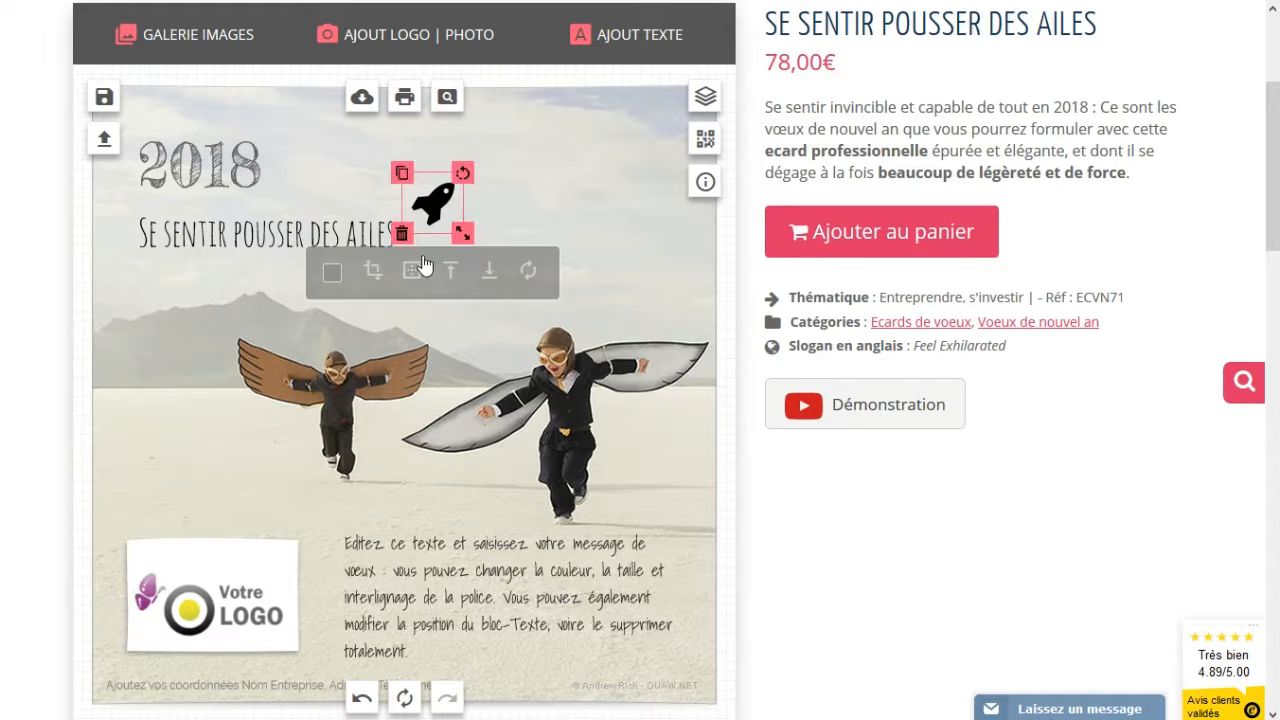
Recolour the rocket icon turquoise blue.
{"action": "left_click", "coordinate": [333, 277]}
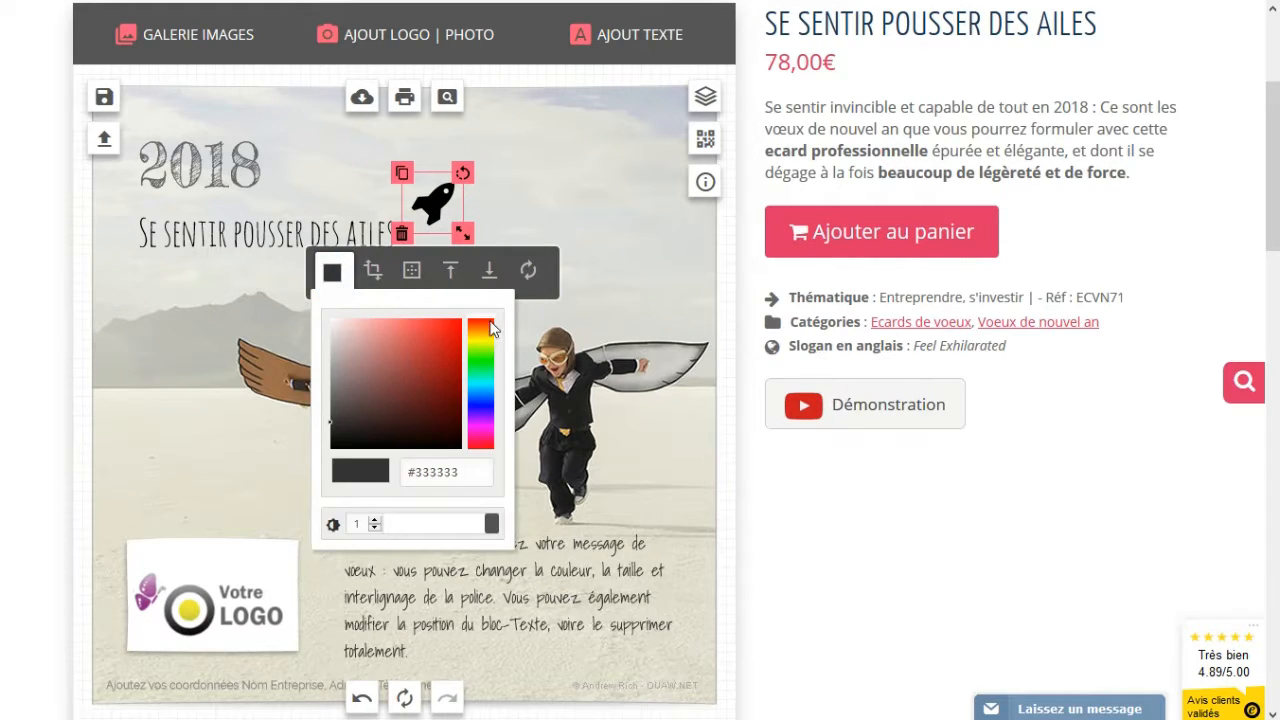
{"action": "left_click", "coordinate": [481, 346]}
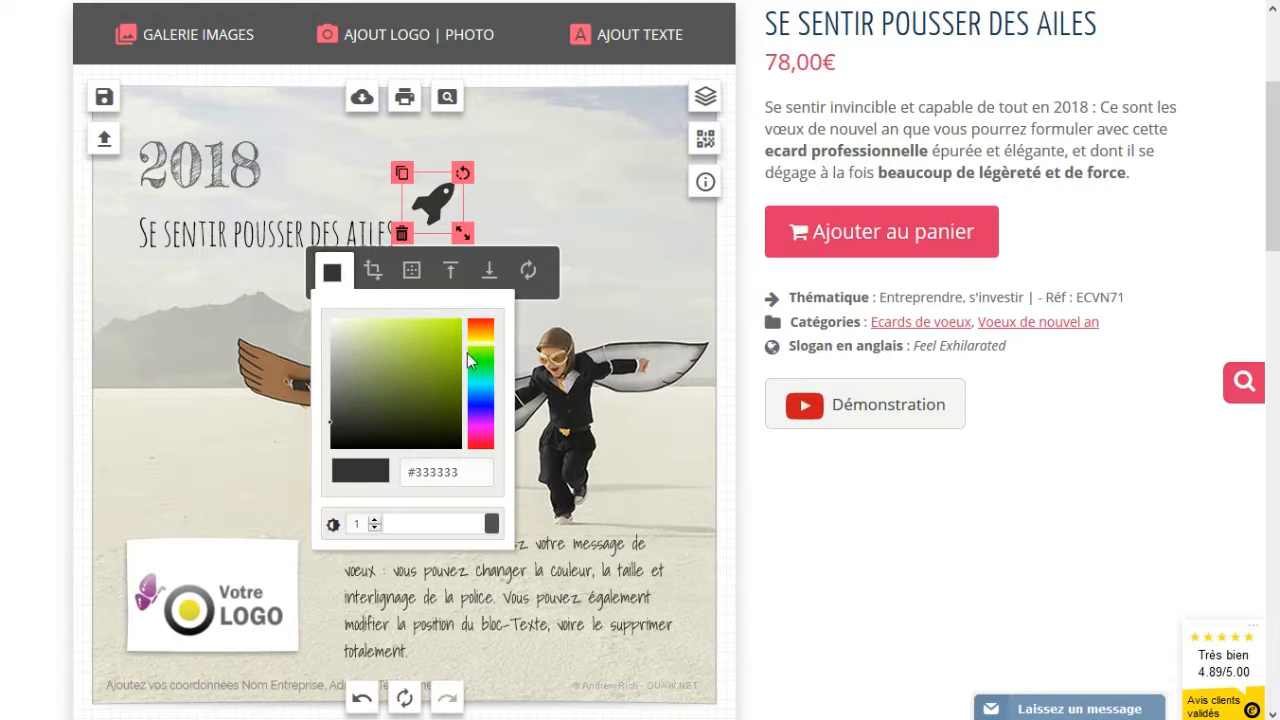
{"action": "left_click", "coordinate": [423, 330]}
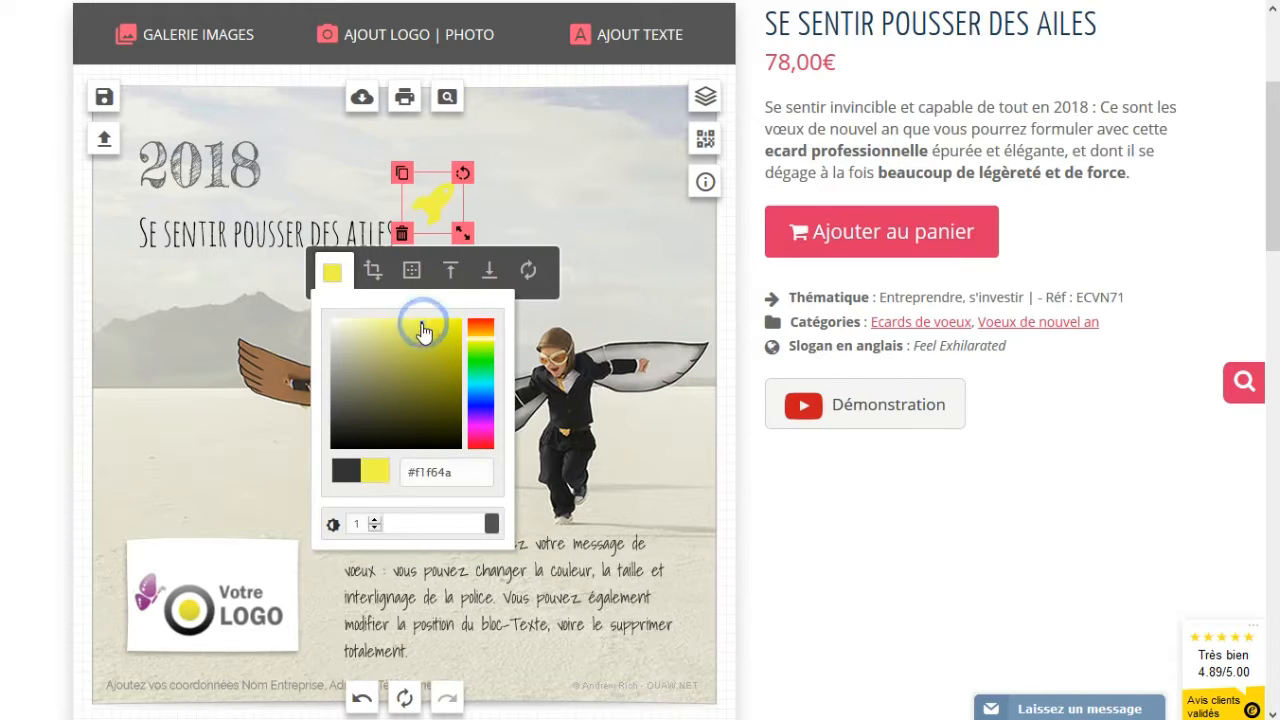
{"action": "left_click", "coordinate": [420, 334]}
{"action": "left_click", "coordinate": [432, 328]}
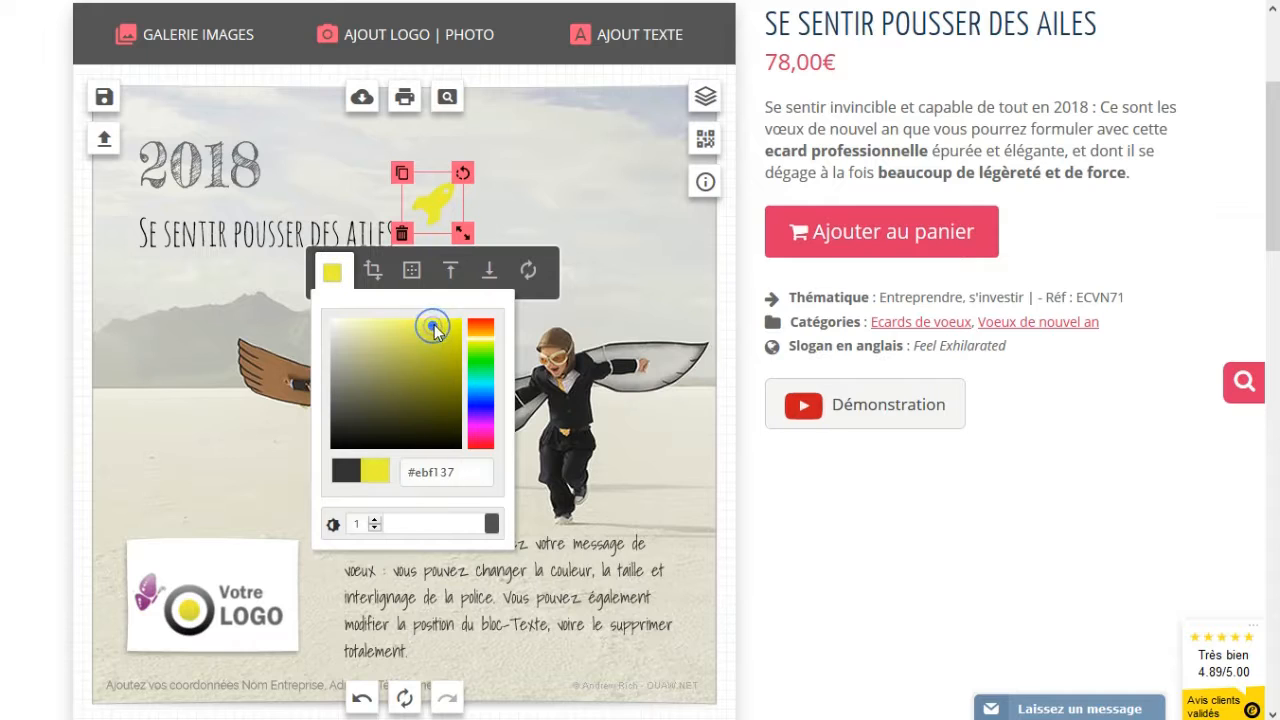
{"action": "left_click", "coordinate": [398, 344]}
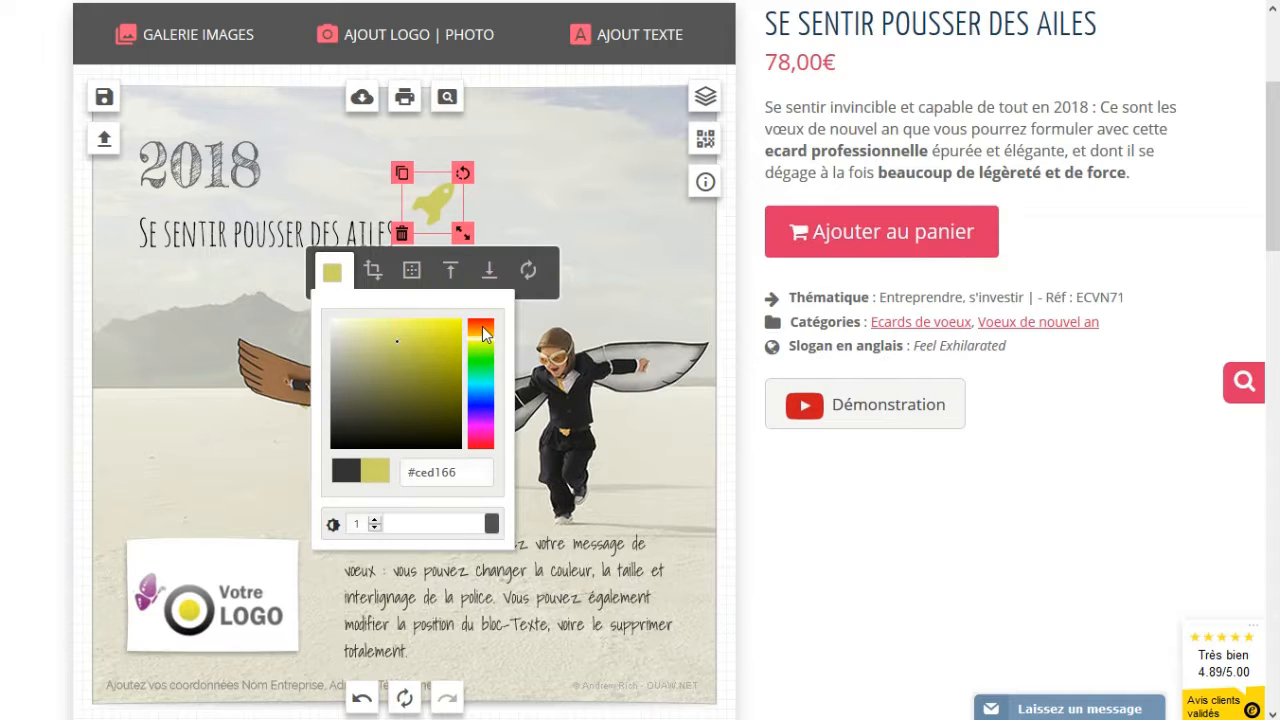
{"action": "left_click", "coordinate": [484, 388]}
{"action": "left_click", "coordinate": [597, 141]}
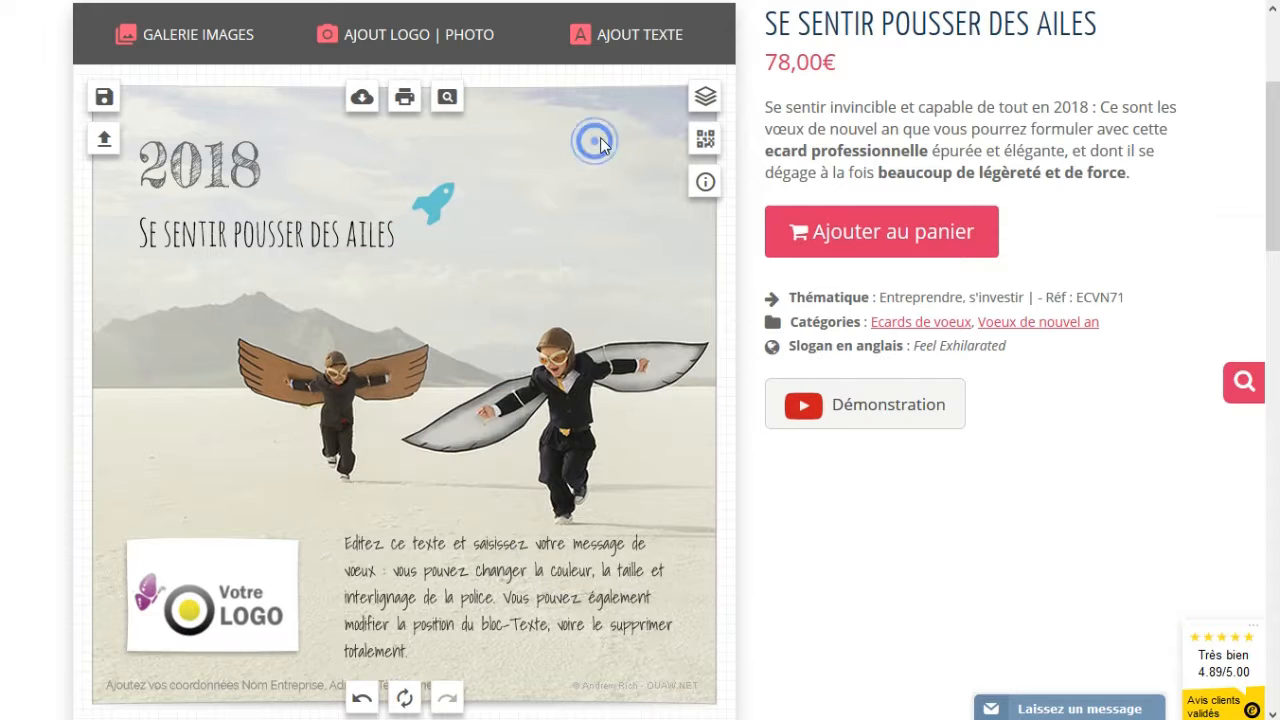
Duplicate the blue rocket and place the copy just below the original, rotated to point right.
{"action": "left_click", "coordinate": [439, 198]}
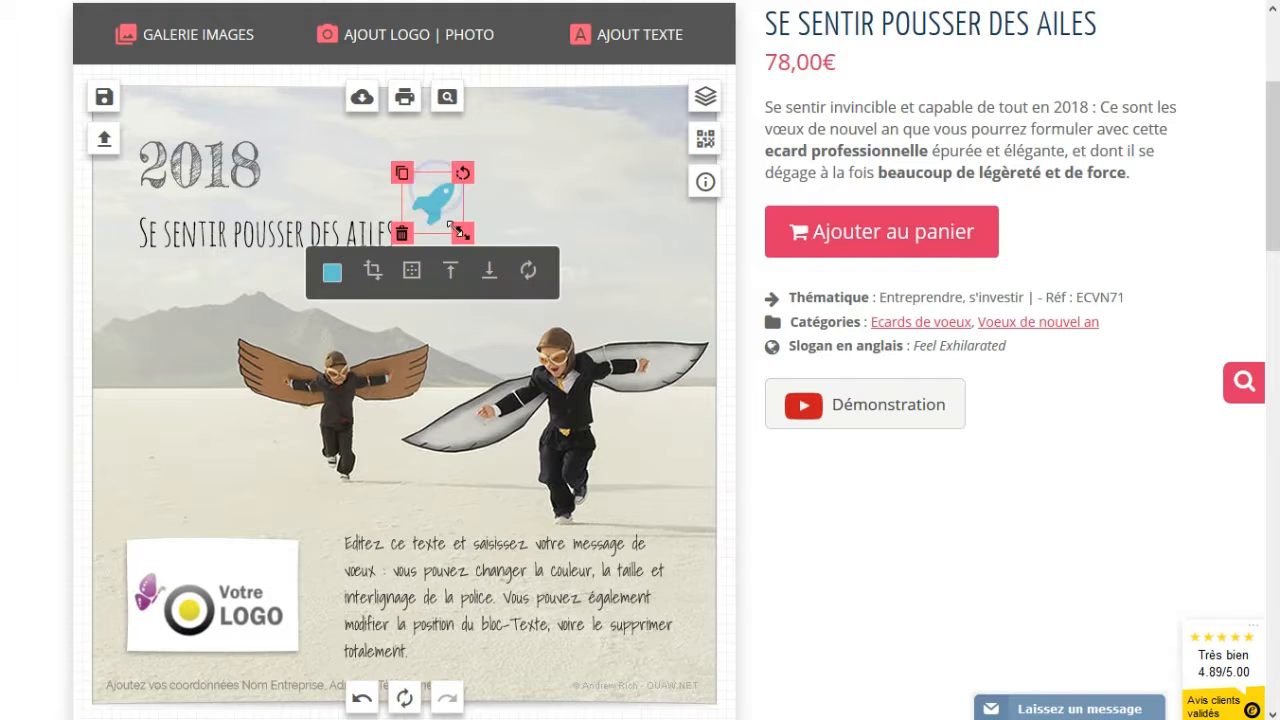
{"action": "left_click", "coordinate": [402, 174]}
{"action": "left_click_drag", "start_coordinate": [407, 412], "coordinate": [540, 276]}
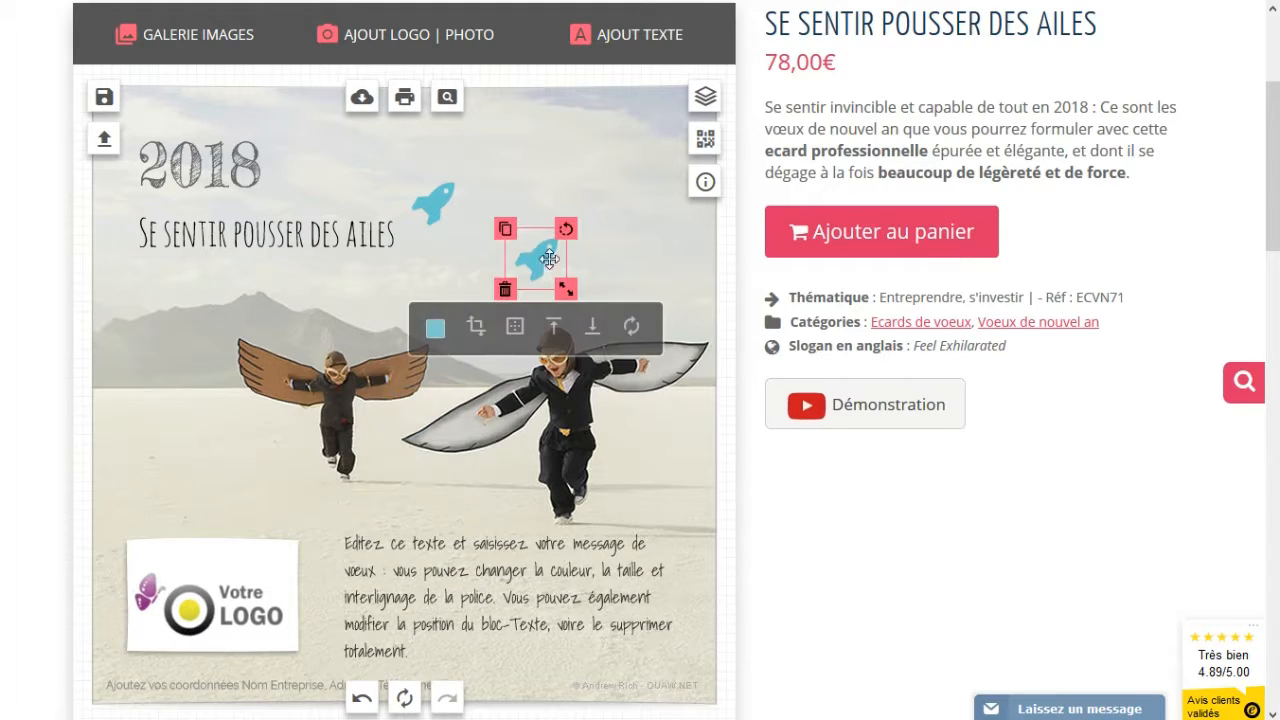
{"action": "left_click_drag", "start_coordinate": [569, 225], "coordinate": [456, 253]}
{"action": "left_click", "coordinate": [533, 211]}
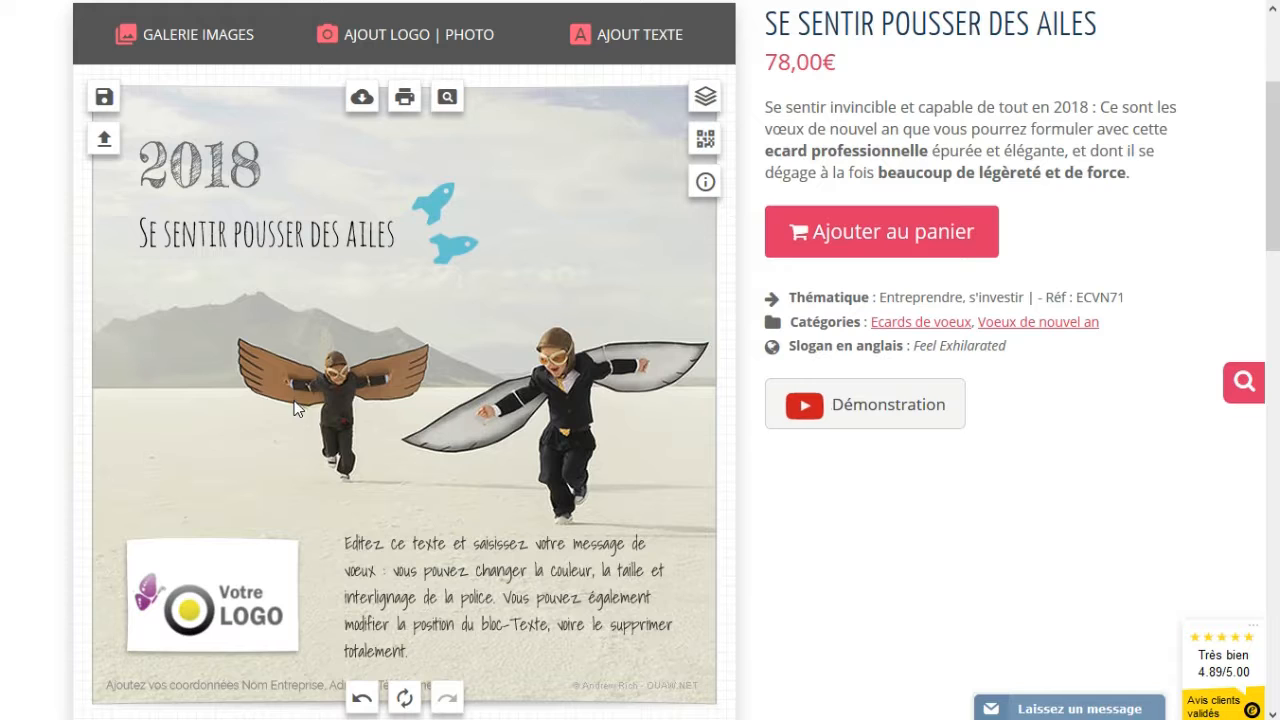
Insert the closing quotation mark icon from the Icones gallery category and place it just above the end of the card's slogan.
{"action": "left_click", "coordinate": [229, 46]}
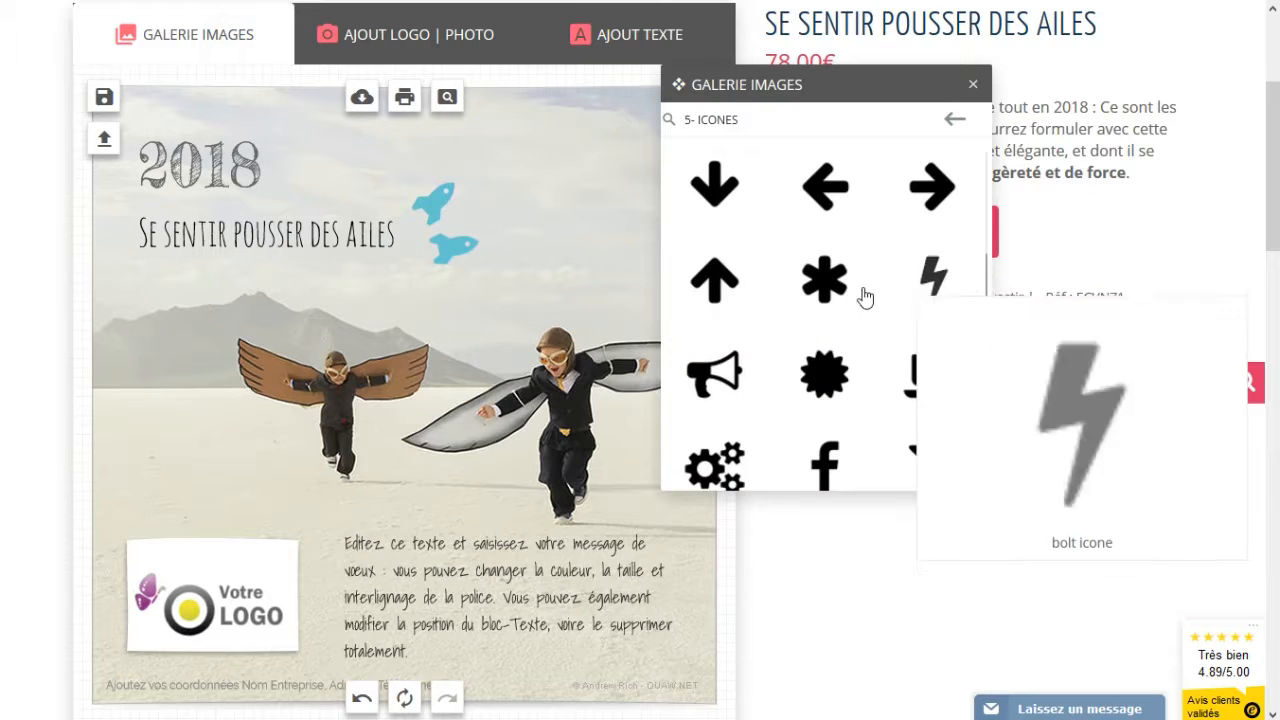
{"action": "scroll", "coordinate": [845, 337], "scroll_direction": "down", "scroll_amount": 5}
{"action": "scroll", "coordinate": [845, 337], "scroll_direction": "down", "scroll_amount": 2}
{"action": "scroll", "coordinate": [880, 408], "scroll_direction": "down", "scroll_amount": 3}
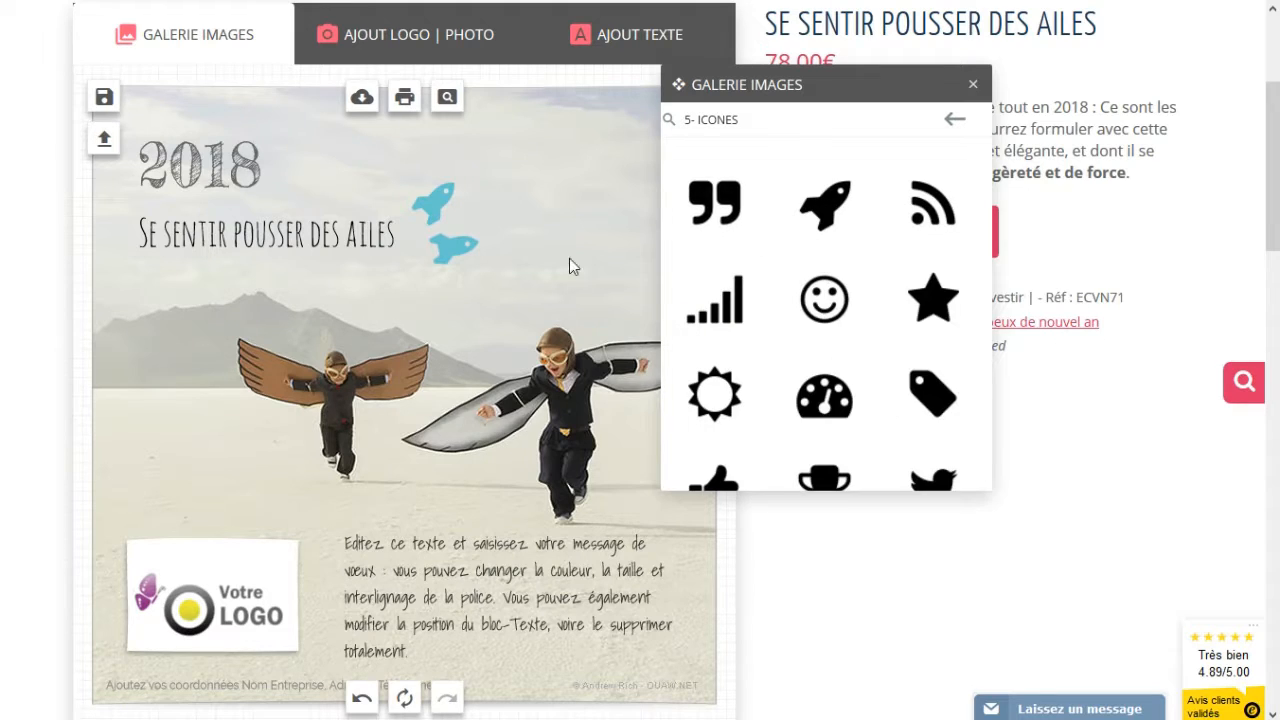
{"action": "left_click", "coordinate": [706, 213]}
{"action": "left_click_drag", "start_coordinate": [434, 394], "coordinate": [532, 192]}
Delete both blue rockets from the card.
{"action": "left_click", "coordinate": [482, 185]}
{"action": "left_click", "coordinate": [499, 236]}
{"action": "left_click", "coordinate": [445, 250]}
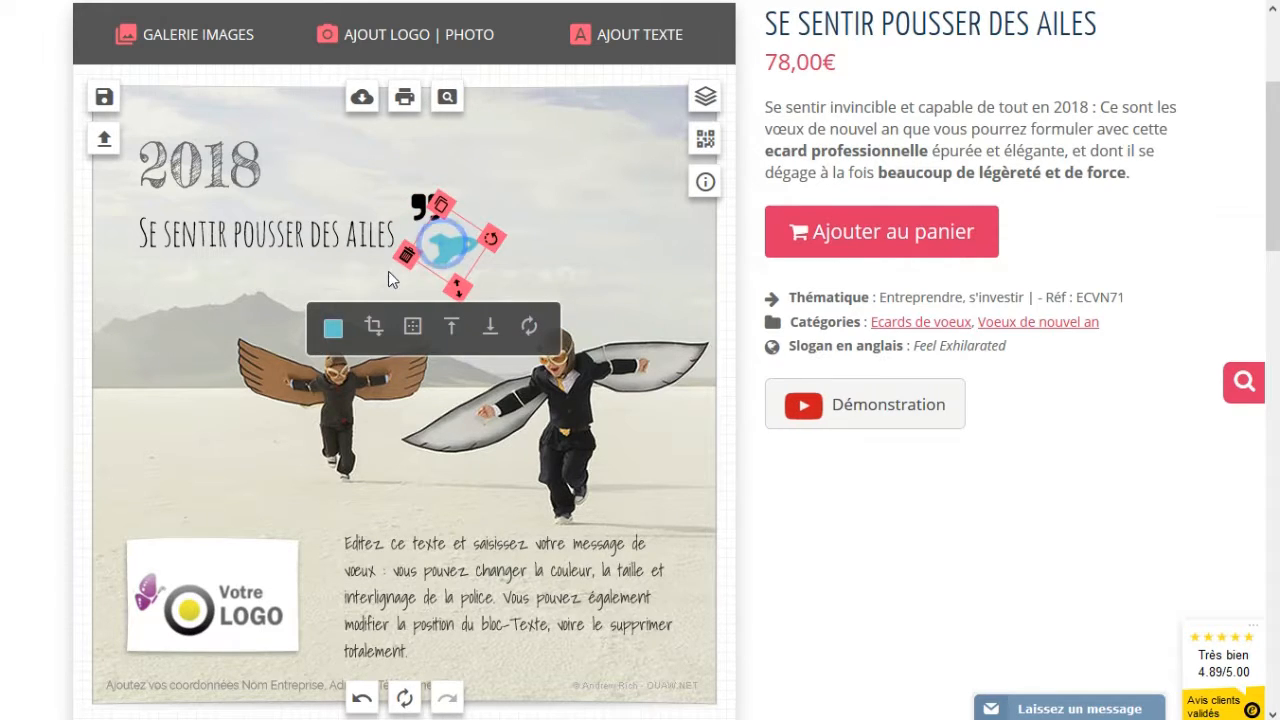
{"action": "left_click", "coordinate": [404, 262]}
Look through the icons available in the Icones gallery category.
{"action": "left_click", "coordinate": [180, 50]}
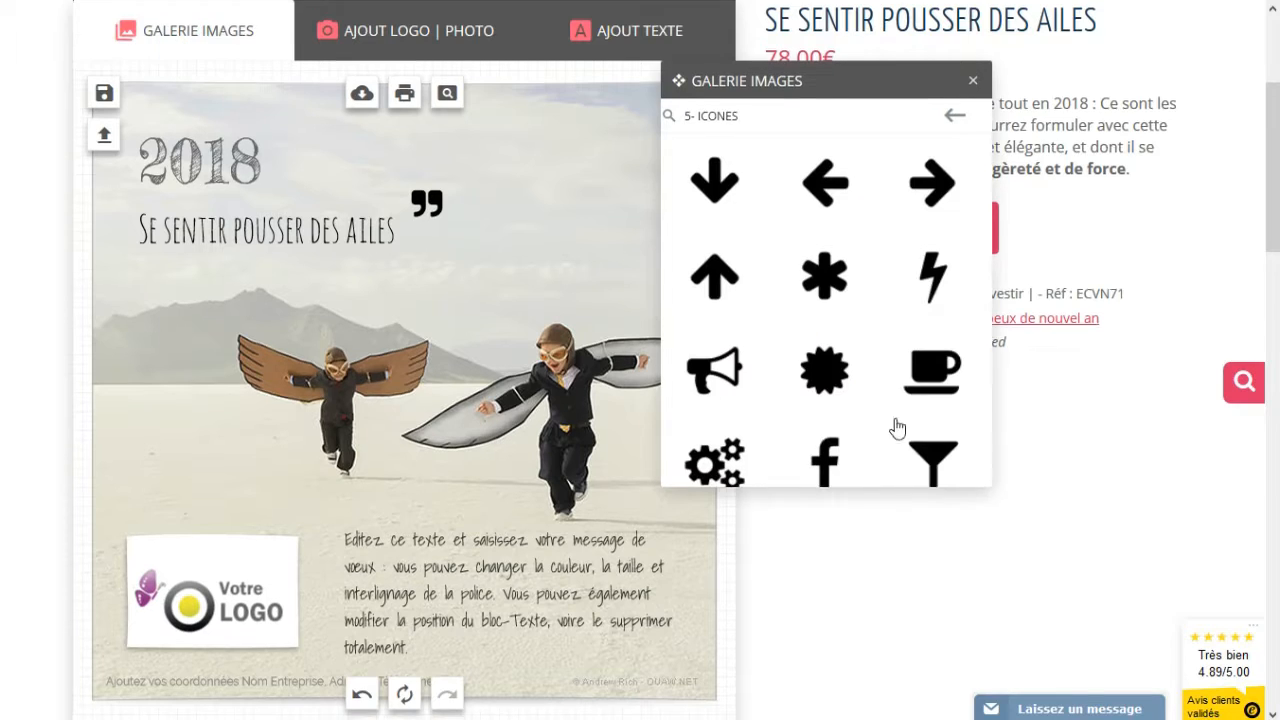
{"action": "scroll", "coordinate": [870, 390], "scroll_direction": "down", "scroll_amount": 2}
{"action": "scroll", "coordinate": [814, 251], "scroll_direction": "up", "scroll_amount": 5}
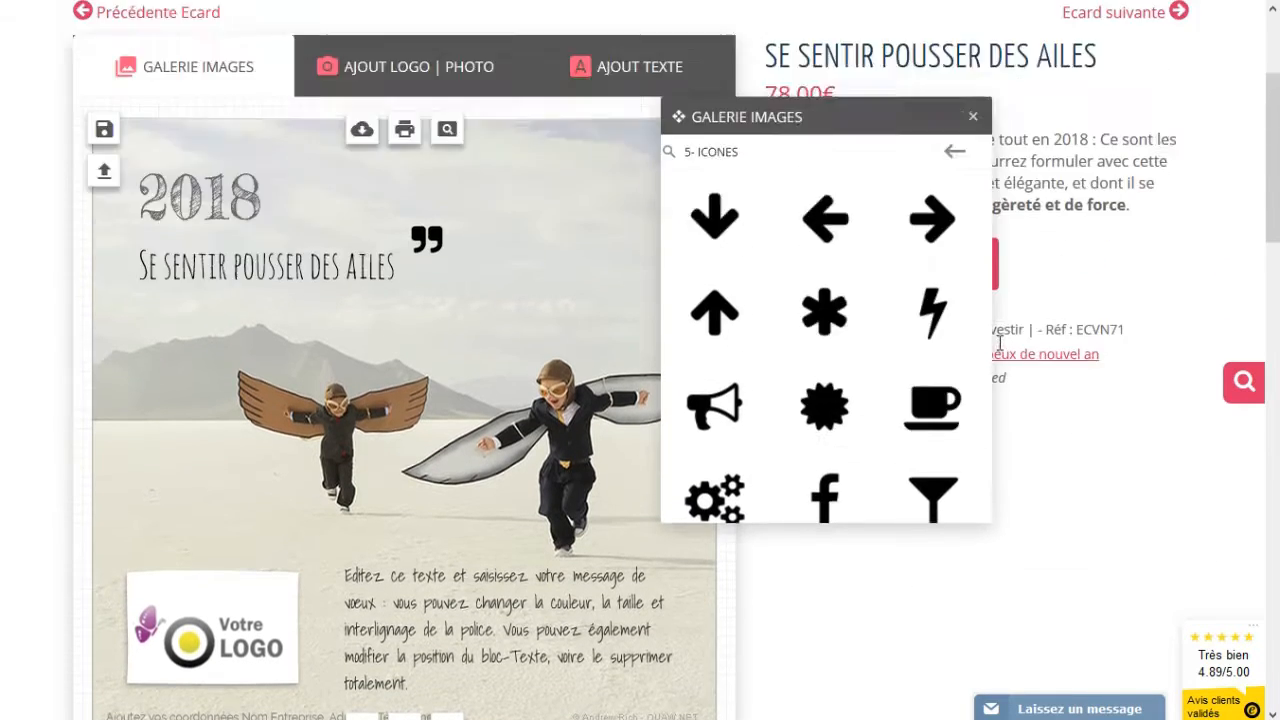
{"action": "scroll", "coordinate": [886, 385], "scroll_direction": "down", "scroll_amount": 1}
{"action": "scroll", "coordinate": [854, 377], "scroll_direction": "down", "scroll_amount": 8}
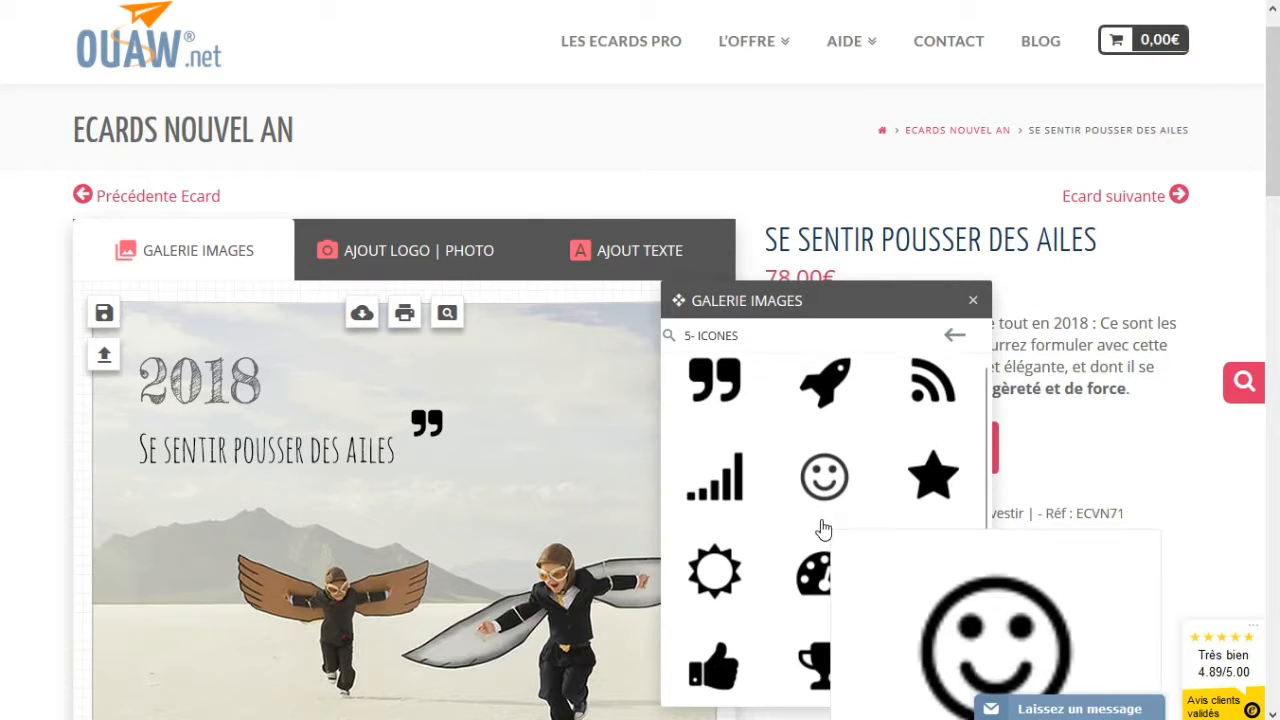
{"action": "scroll", "coordinate": [1105, 420], "scroll_direction": "down", "scroll_amount": 1}
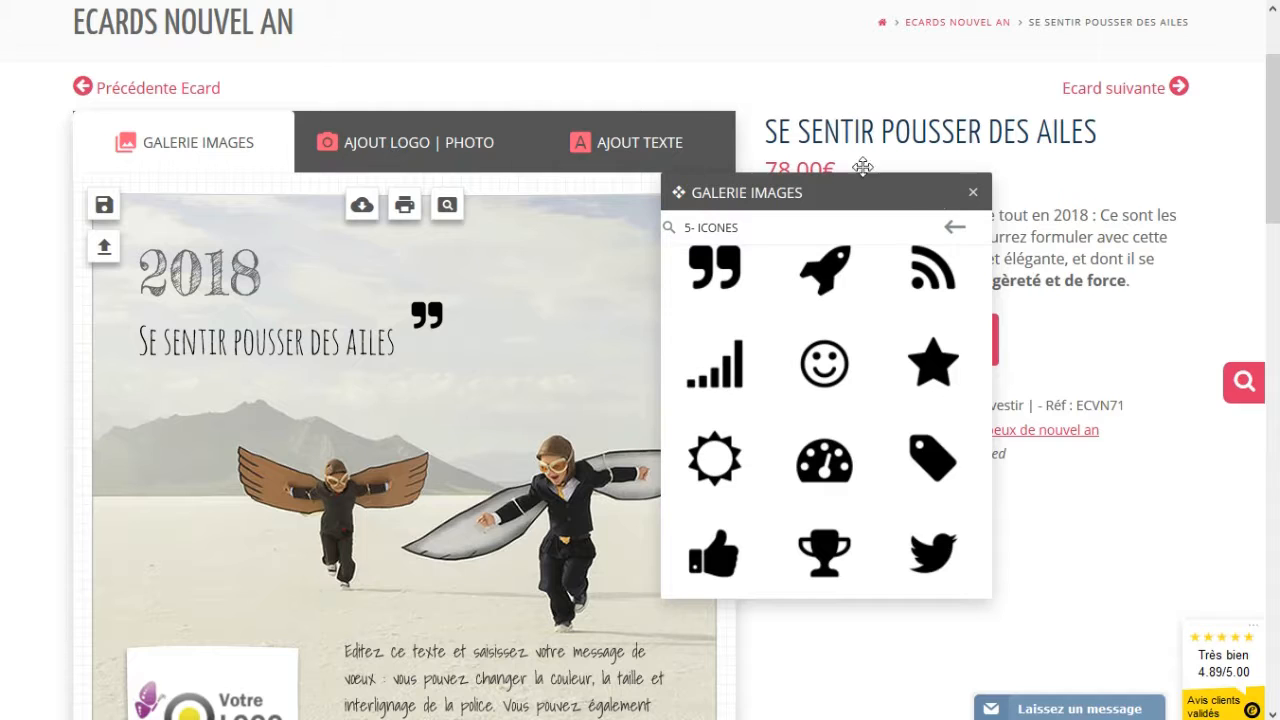
Insert the Année Premium stamp from the Tampons - Macarons gallery category, place it in the card's upper-right sky and tilt it clockwise.
{"action": "left_click", "coordinate": [953, 229]}
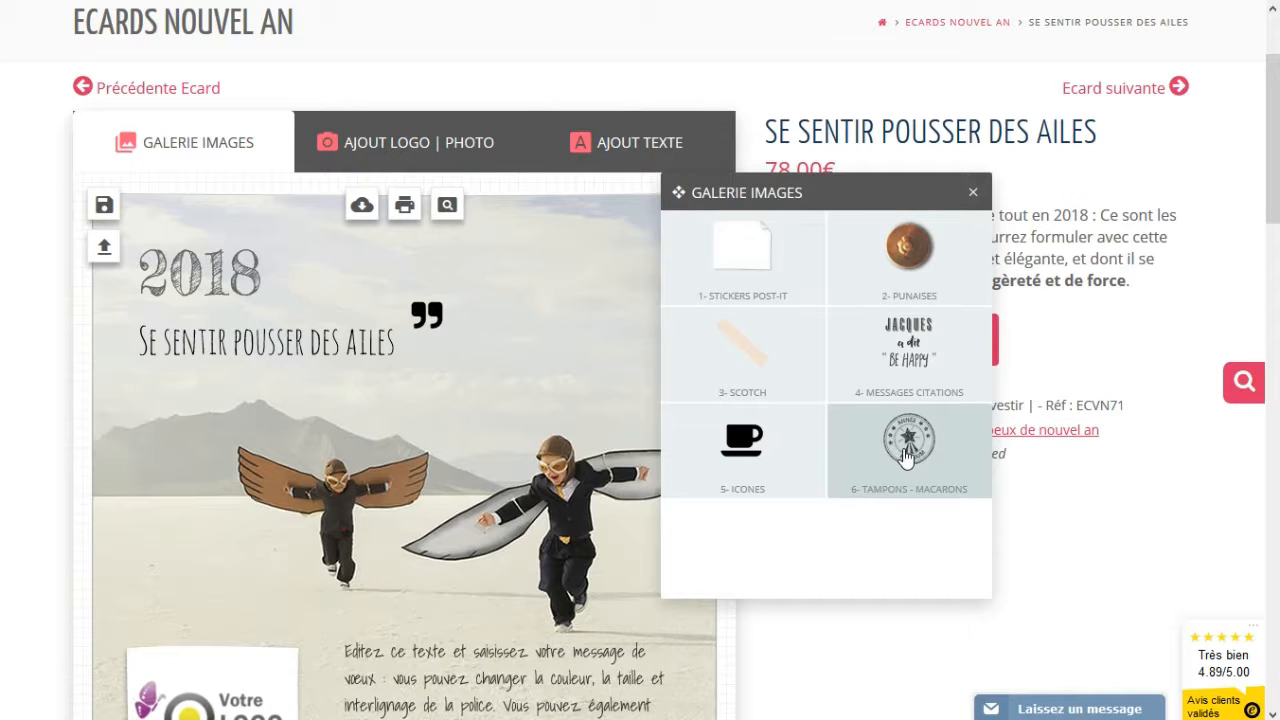
{"action": "left_click", "coordinate": [905, 456]}
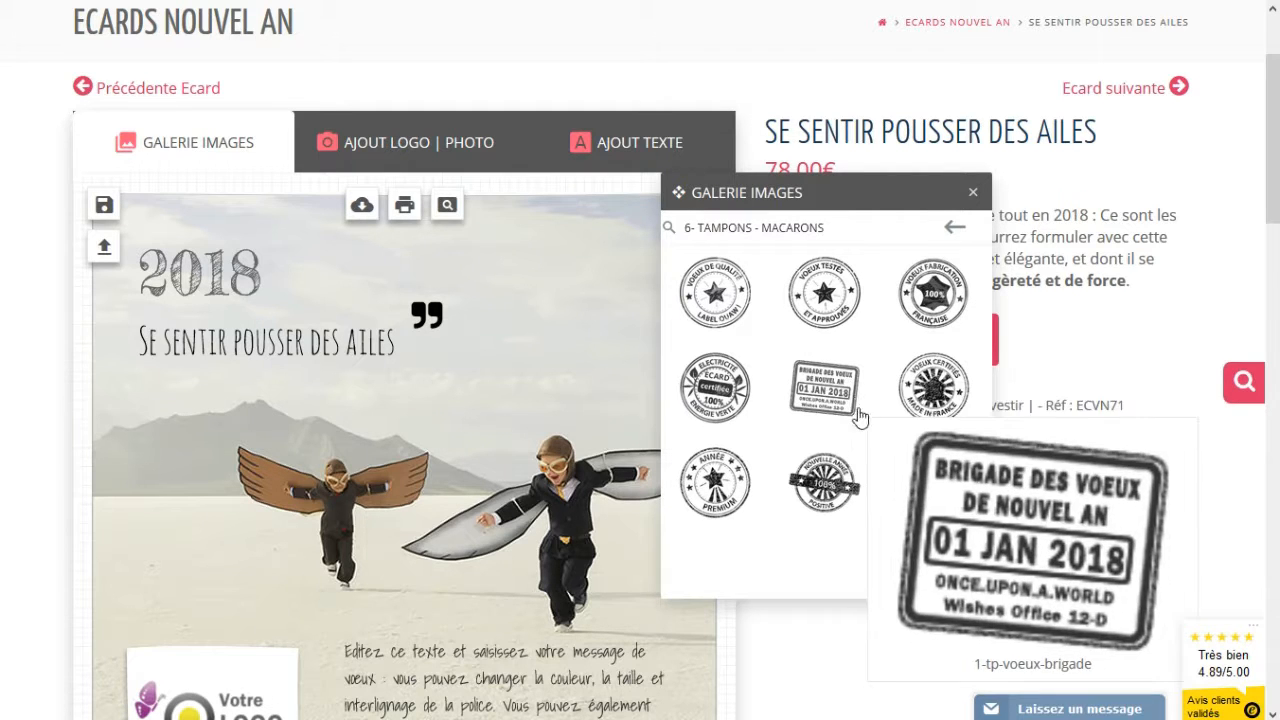
{"action": "left_click", "coordinate": [715, 482]}
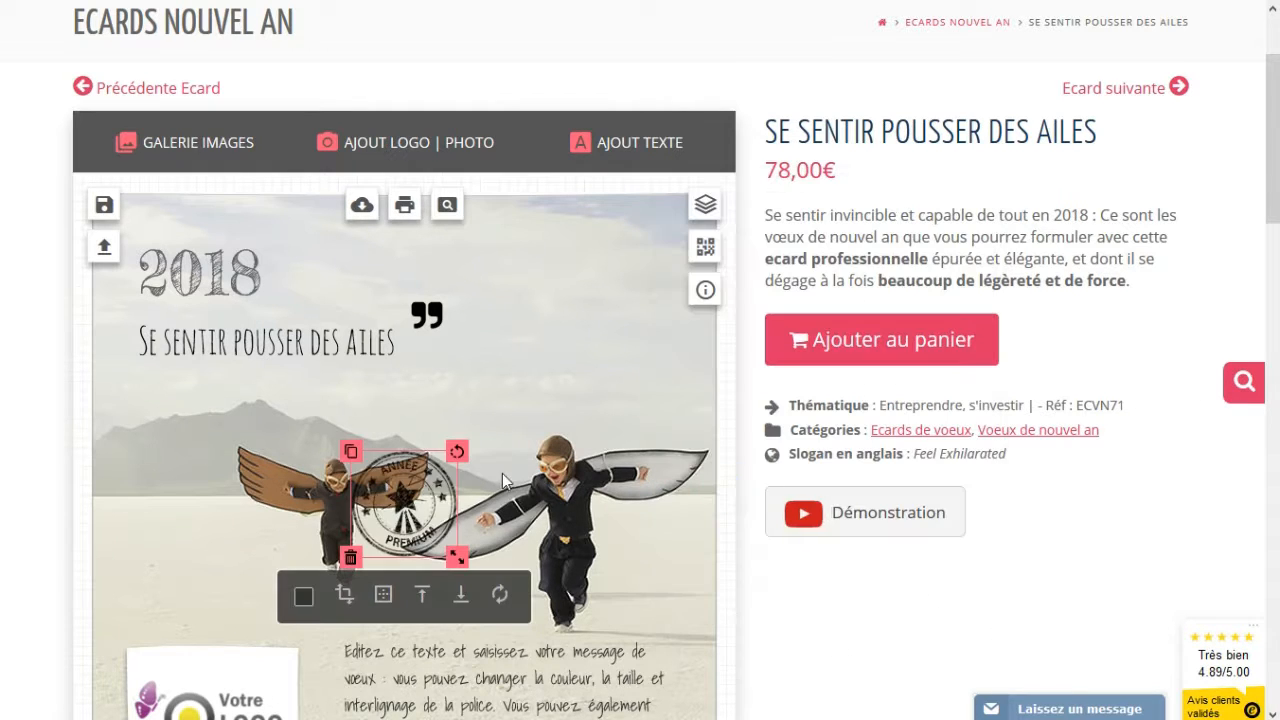
{"action": "left_click_drag", "start_coordinate": [390, 495], "coordinate": [588, 322]}
{"action": "left_click_drag", "start_coordinate": [626, 264], "coordinate": [646, 300]}
Open the colour options of the Année Premium stamp, and delete the stamp from the card.
{"action": "left_click", "coordinate": [446, 432]}
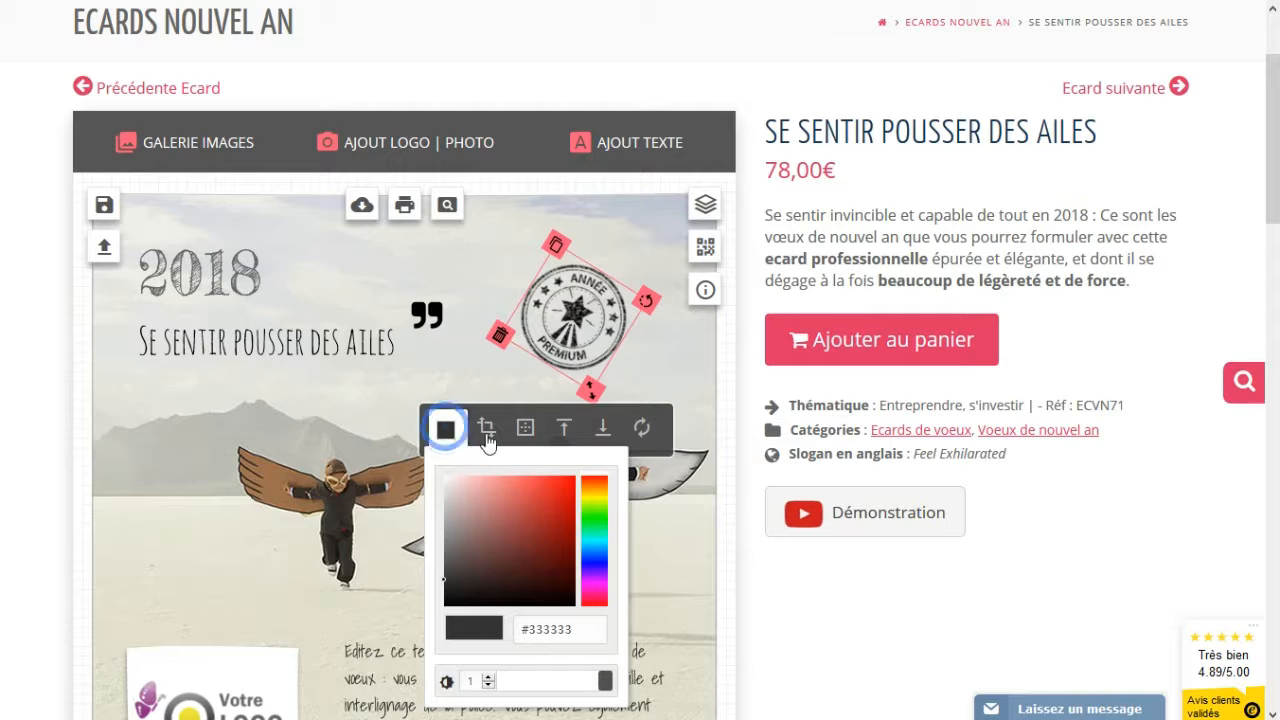
{"action": "left_click", "coordinate": [501, 336]}
{"action": "scroll", "coordinate": [446, 360], "scroll_direction": "down", "scroll_amount": 1}
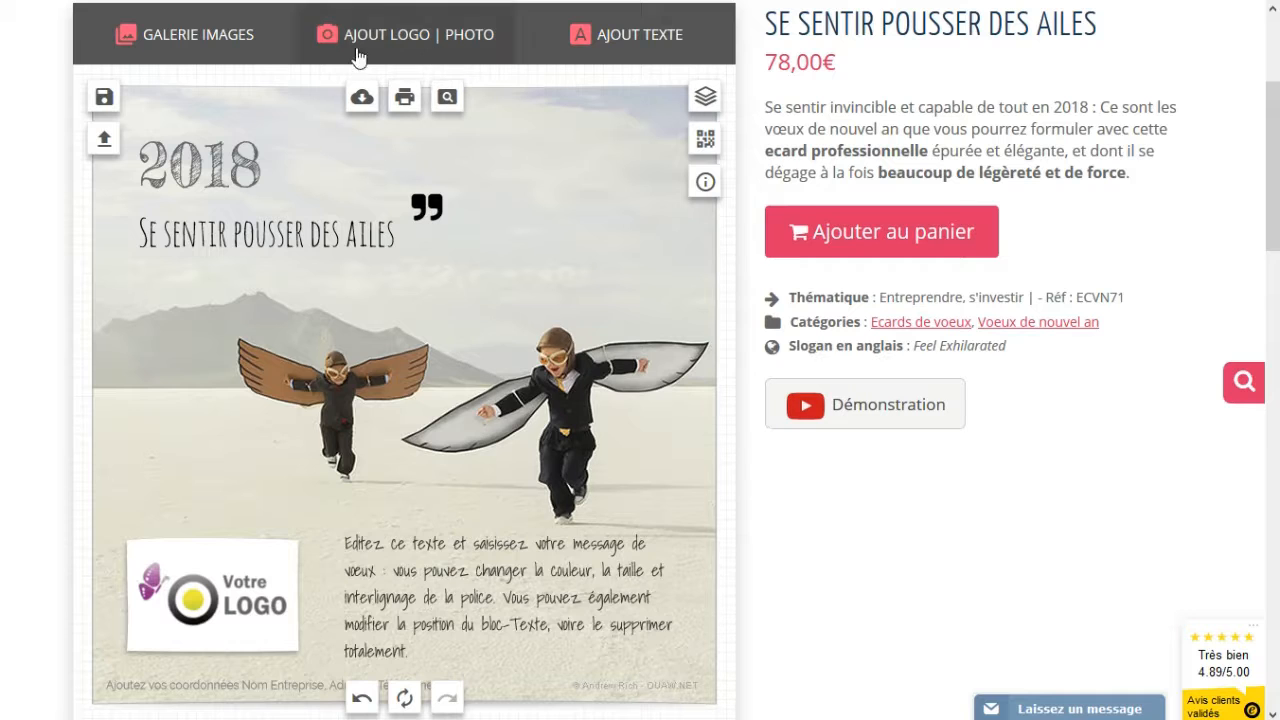
{"action": "scroll", "coordinate": [500, 302], "scroll_direction": "up", "scroll_amount": 3}
{"action": "mouse_move", "coordinate": [858, 90]}
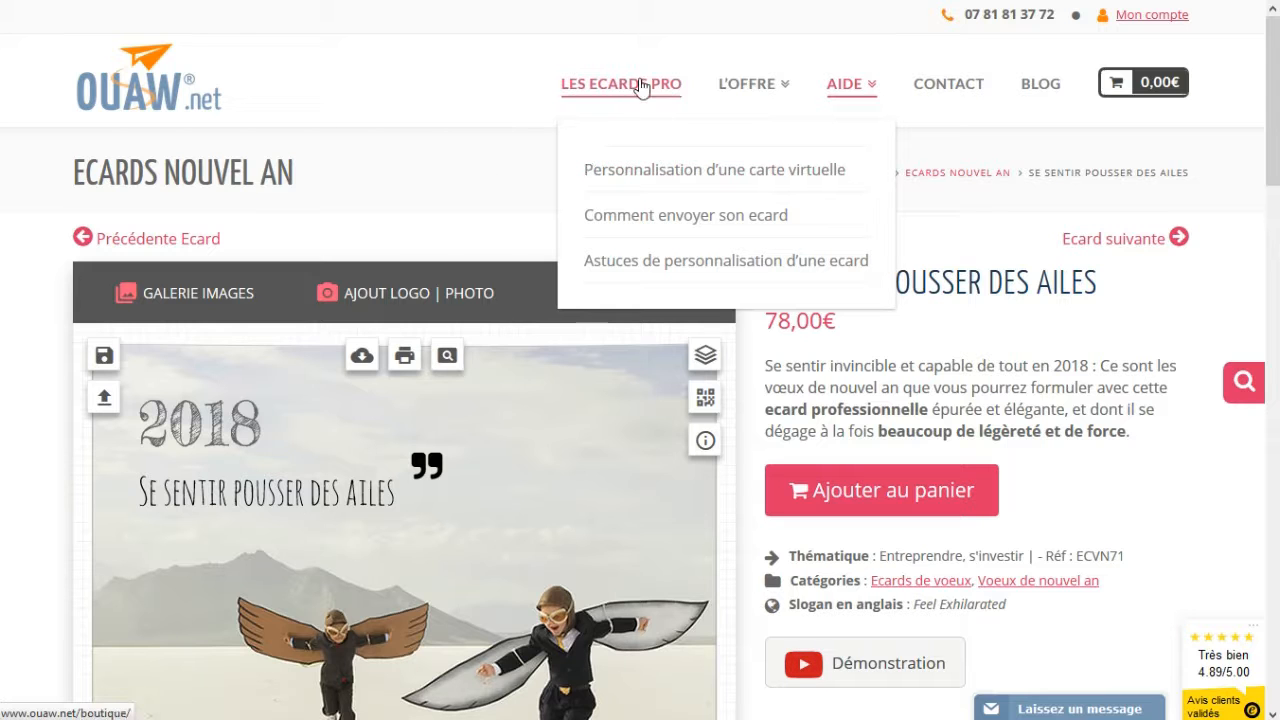
{"action": "scroll", "coordinate": [338, 280], "scroll_direction": "down", "scroll_amount": 3}
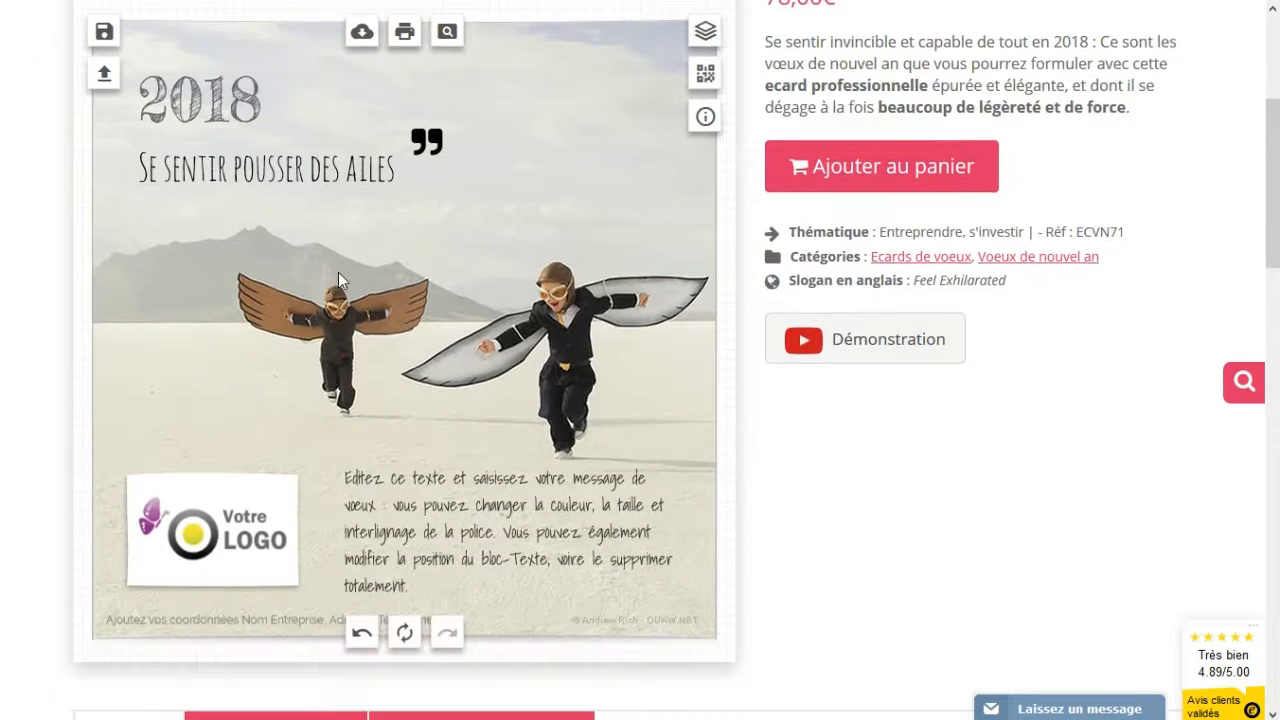
View the form for adding text to the card and close it without adding any text.
{"action": "scroll", "coordinate": [478, 410], "scroll_direction": "up", "scroll_amount": 3}
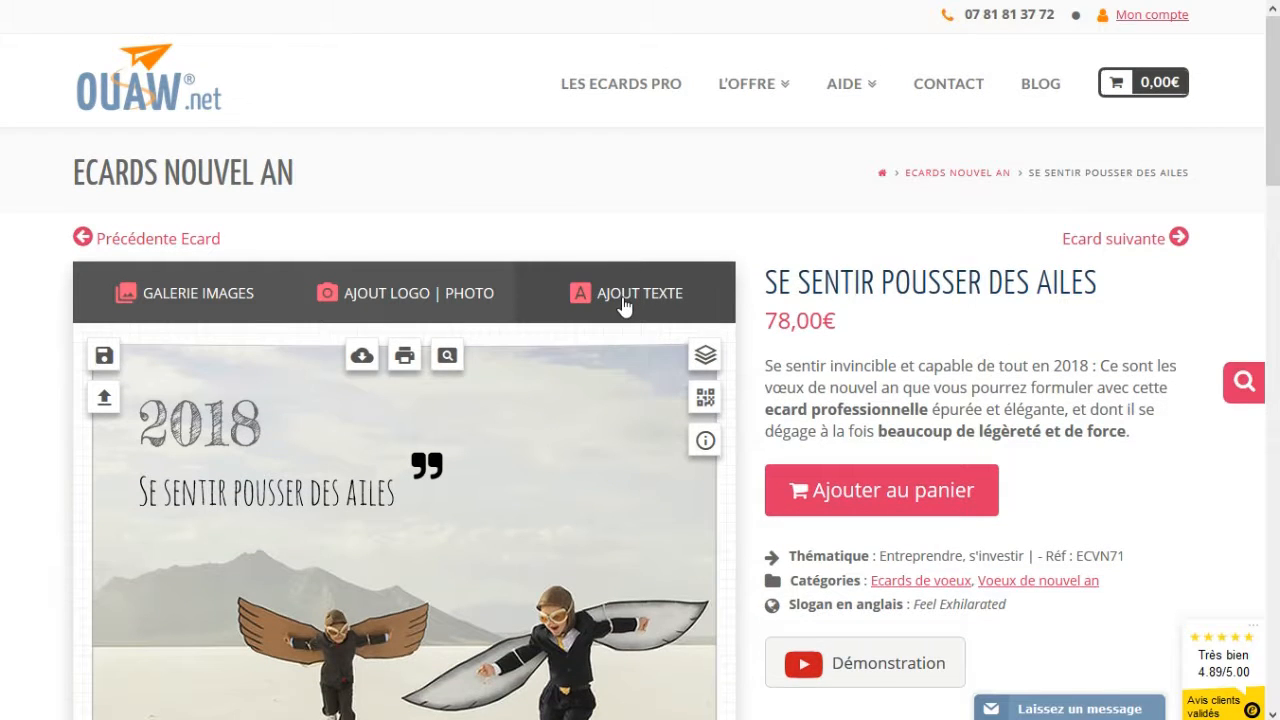
{"action": "left_click", "coordinate": [623, 306]}
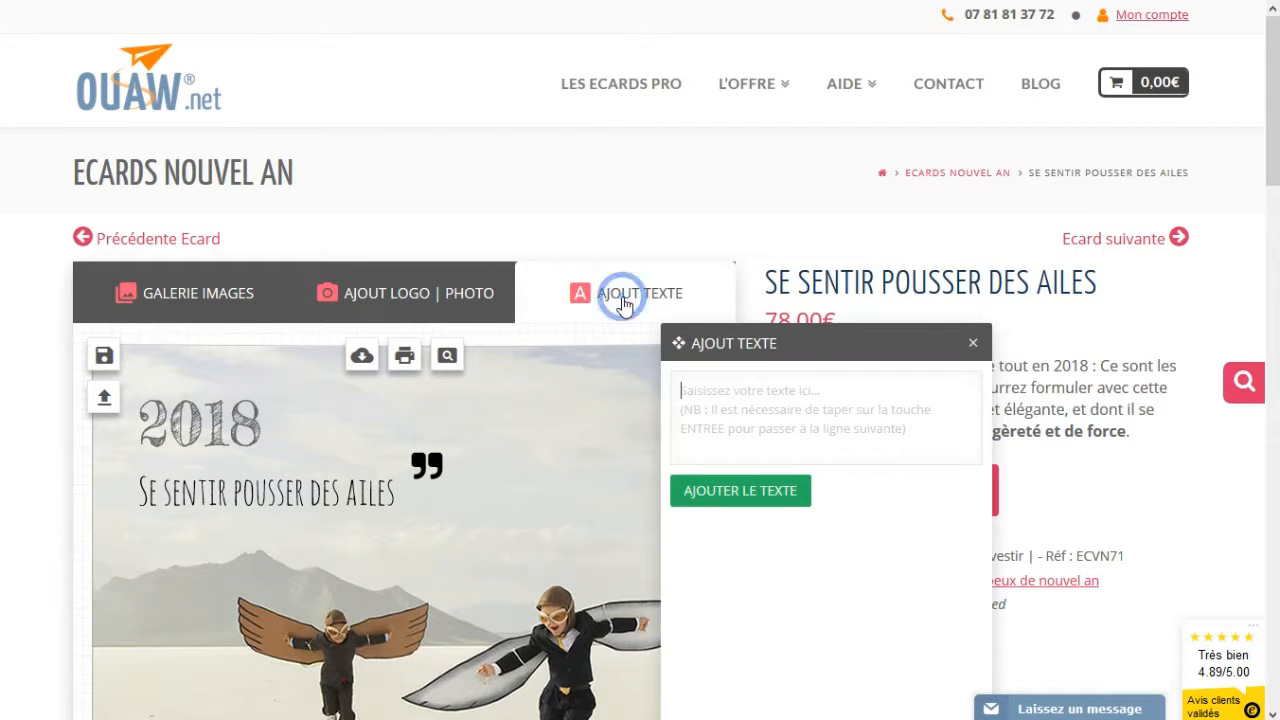
{"action": "left_click", "coordinate": [973, 341]}
{"action": "scroll", "coordinate": [766, 300], "scroll_direction": "down", "scroll_amount": 1}
{"action": "scroll", "coordinate": [768, 307], "scroll_direction": "down", "scroll_amount": 2}
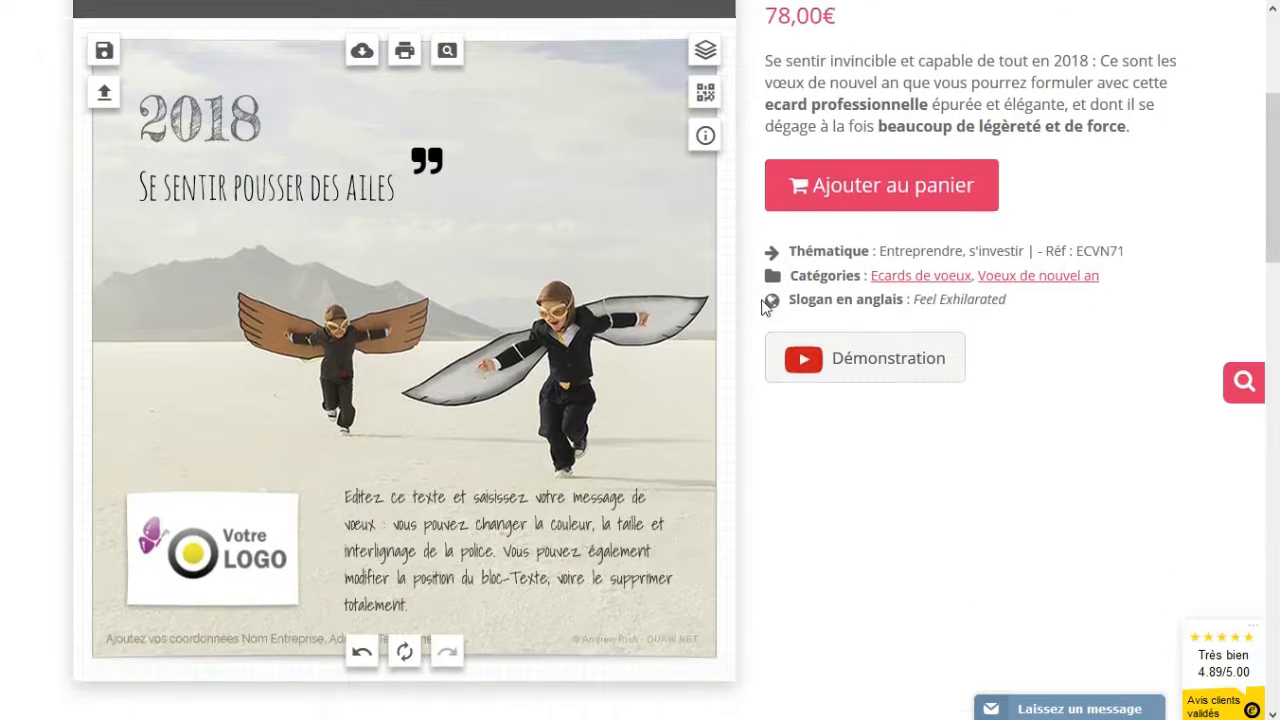